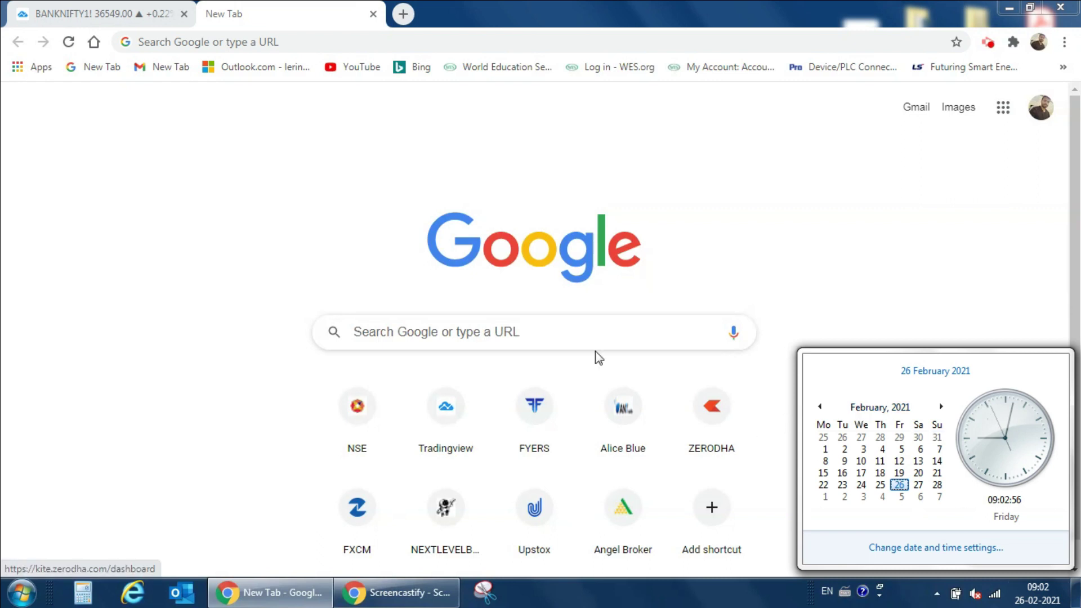
Step: Dismiss the calendar flyout and switch to the BANKNIFTY1! chart with the NIKI BANKNIFTY indicator
left_click(251, 215)
left_click(113, 6)
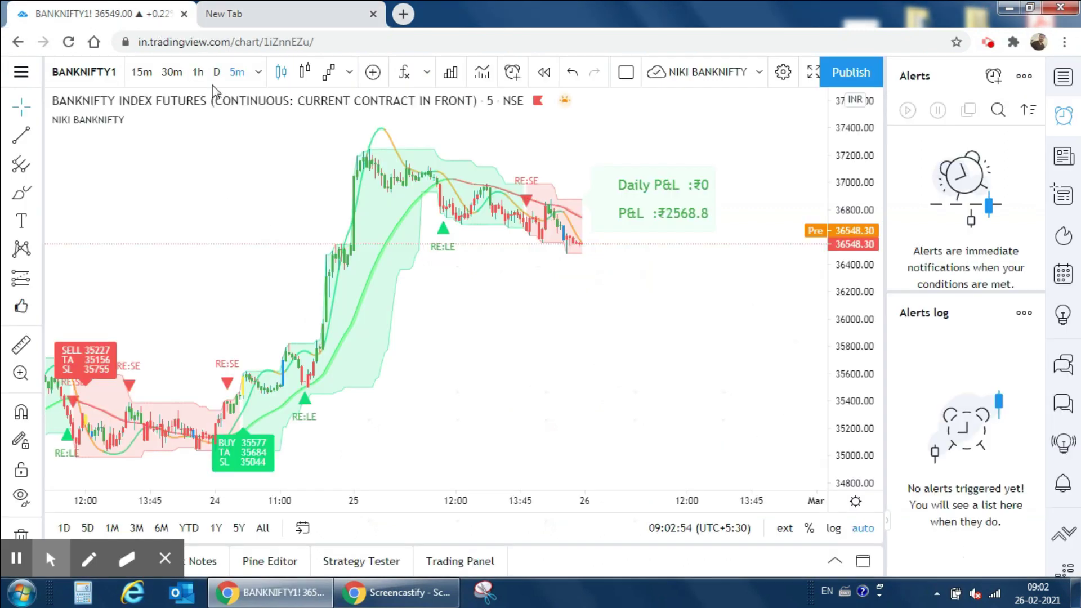
Step: Open the NIKI BANKNIFTY indicator settings and set the broker to Zerodha
mouse_move(97, 130)
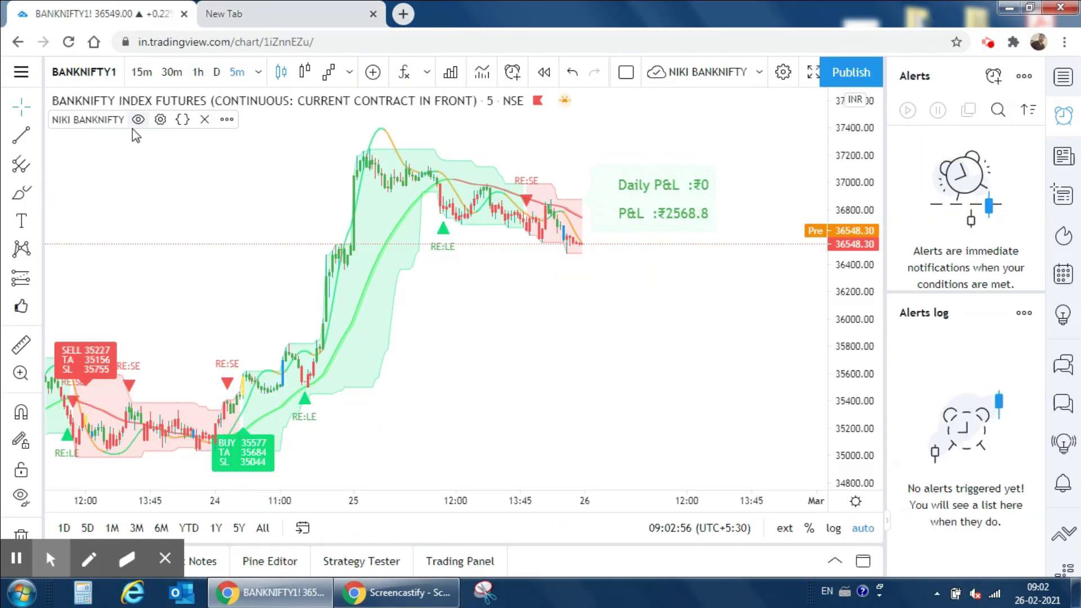
left_click(160, 120)
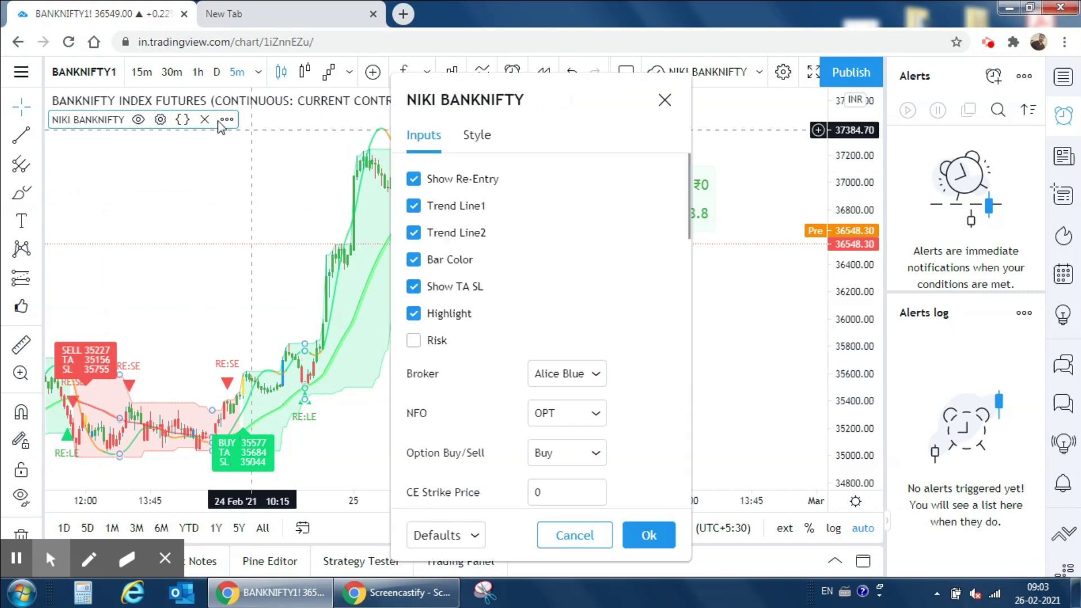
left_click_drag(453, 111, 173, 79)
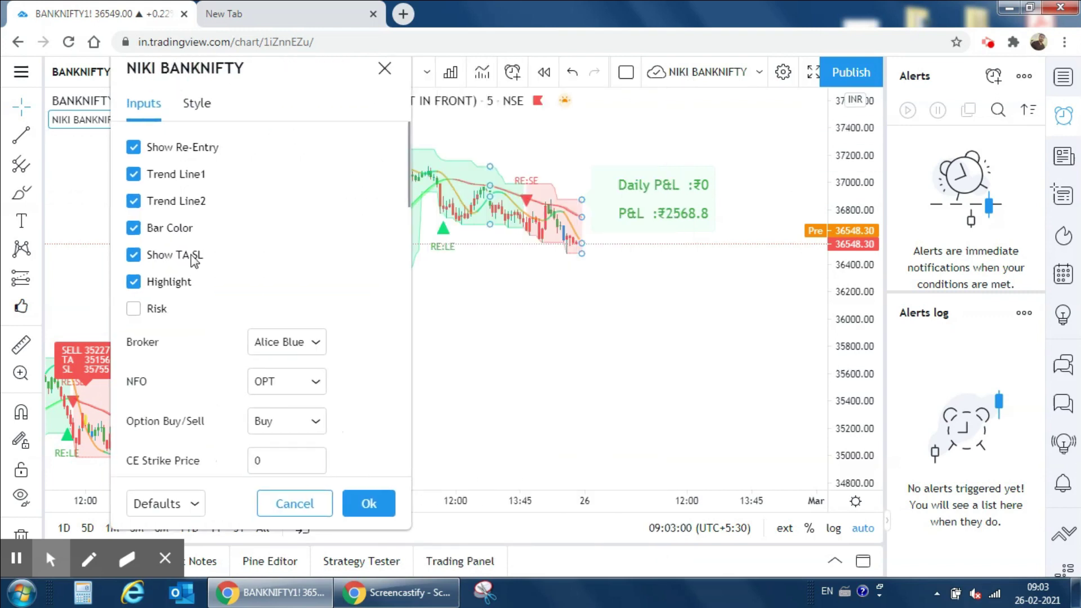
left_click(311, 344)
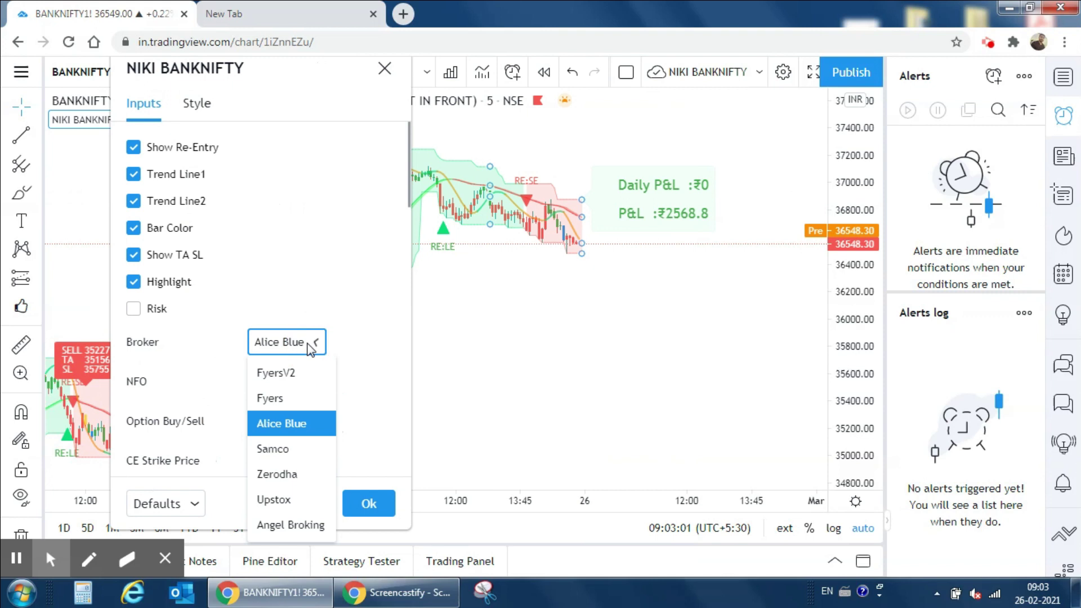
left_click(277, 474)
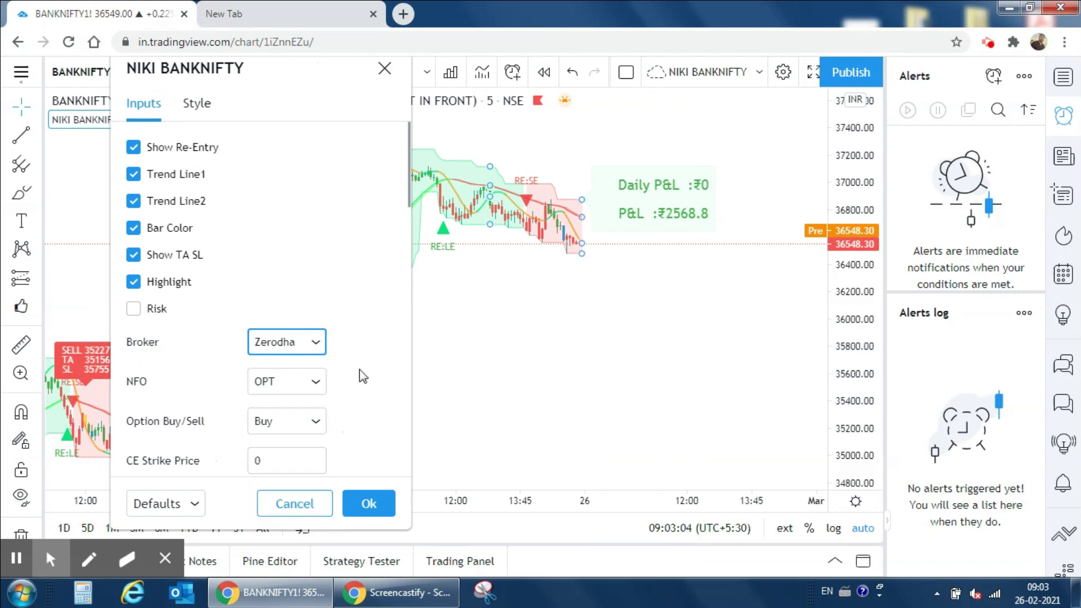
Step: Set the indicator's hedging mode to Sell
scroll(356, 376, "down", 1)
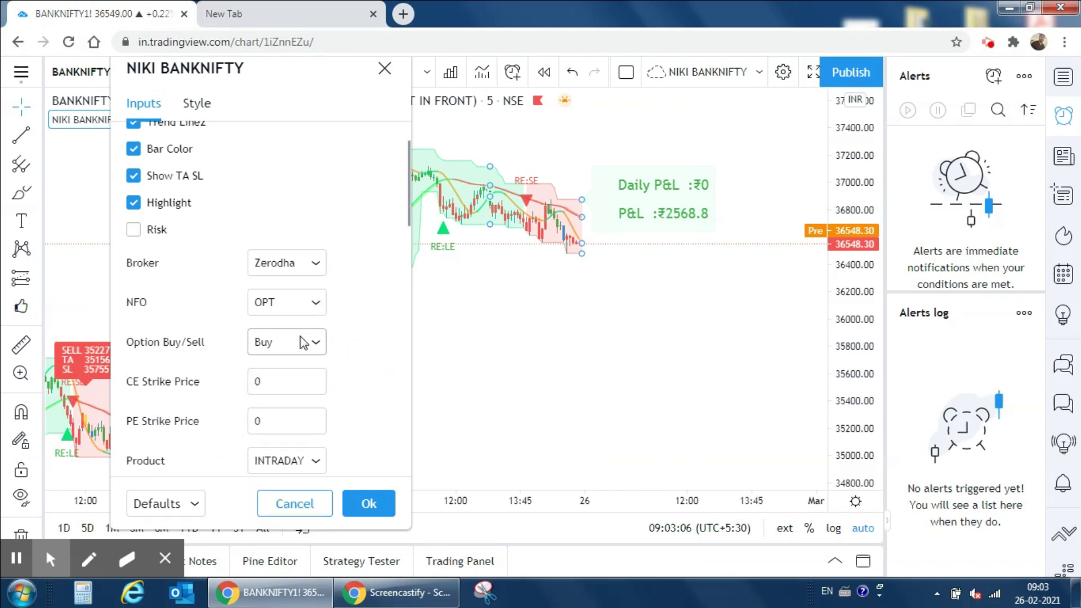
scroll(304, 342, "down", 1)
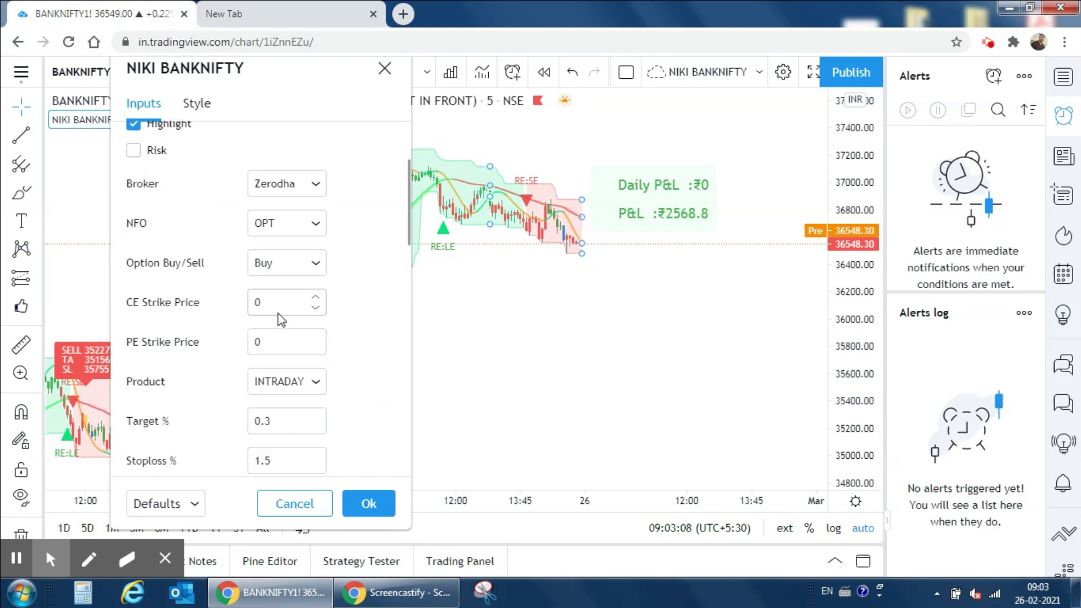
scroll(279, 341, "down", 2)
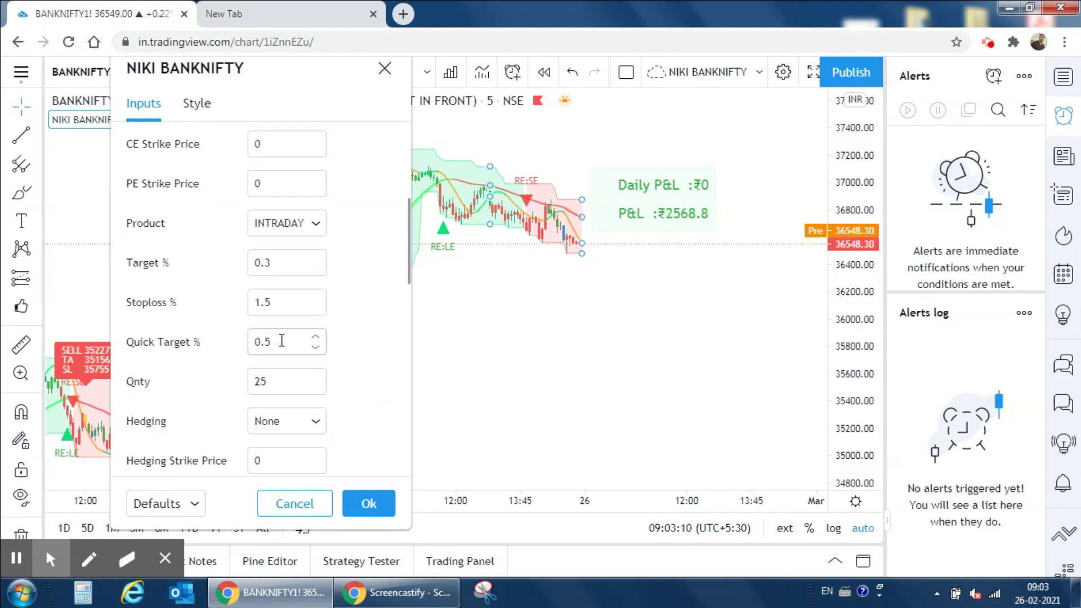
scroll(280, 341, "down", 1)
left_click(285, 343)
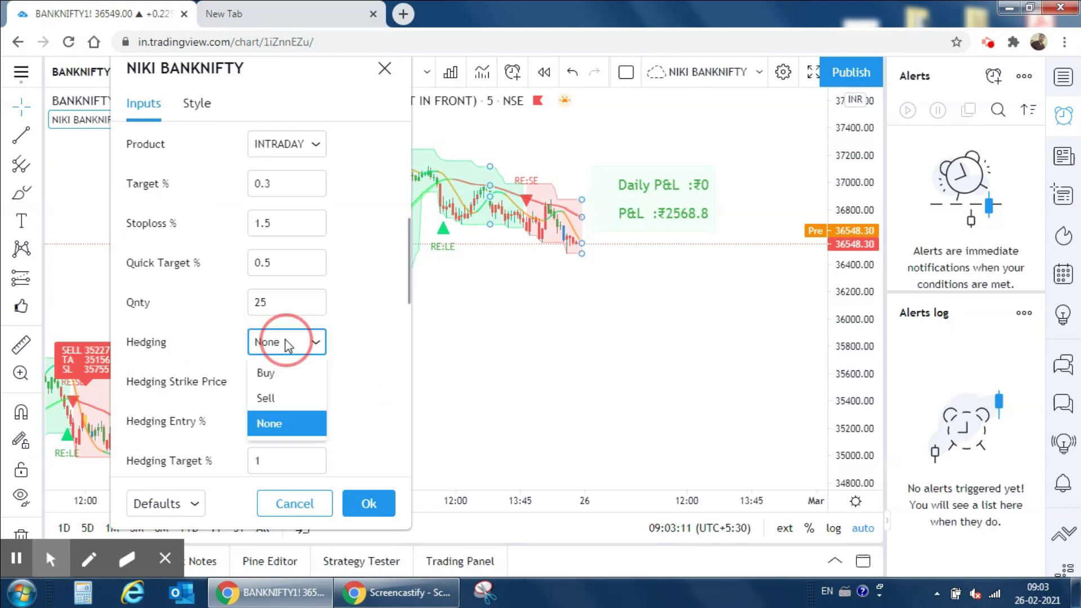
left_click(274, 399)
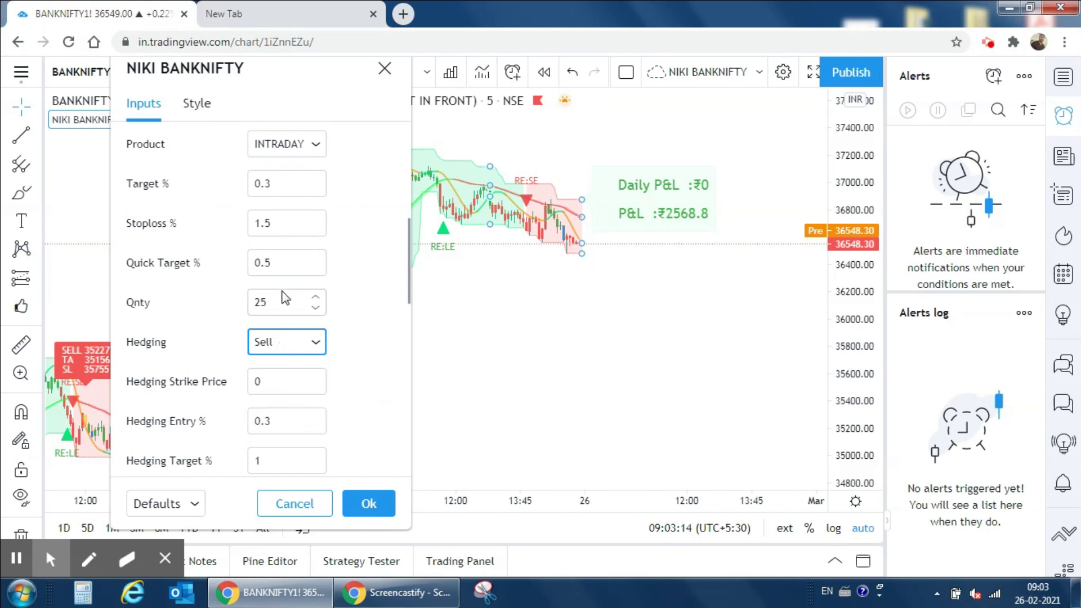
Step: Keep quantity at 25 and review the remaining inputs: auto expiry, 15000 max loss, 14:55 square-off
left_click(284, 298)
left_click(345, 352)
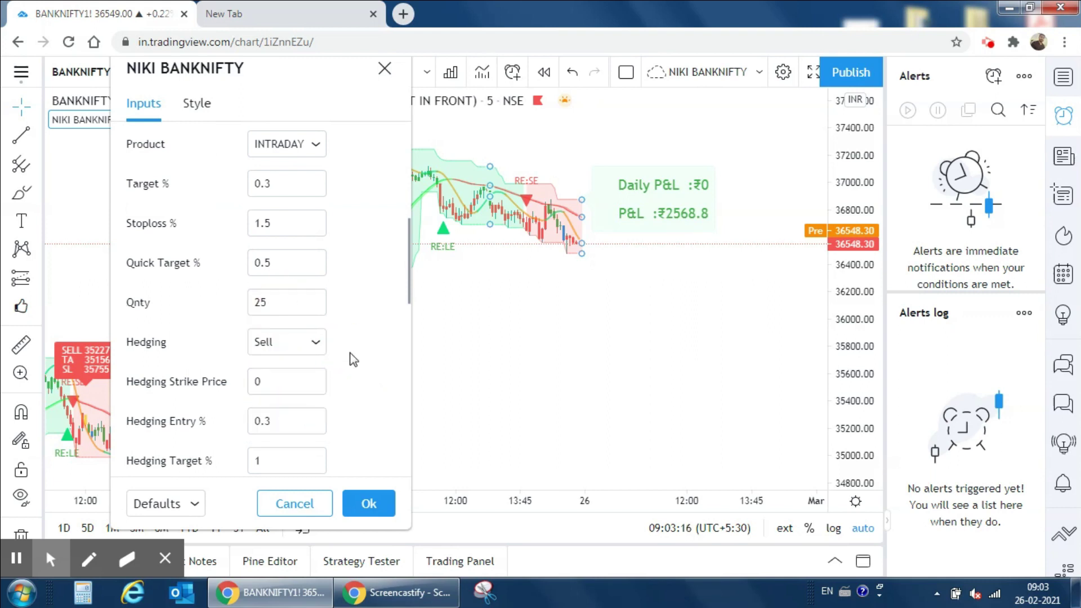
scroll(353, 359, "down", 3)
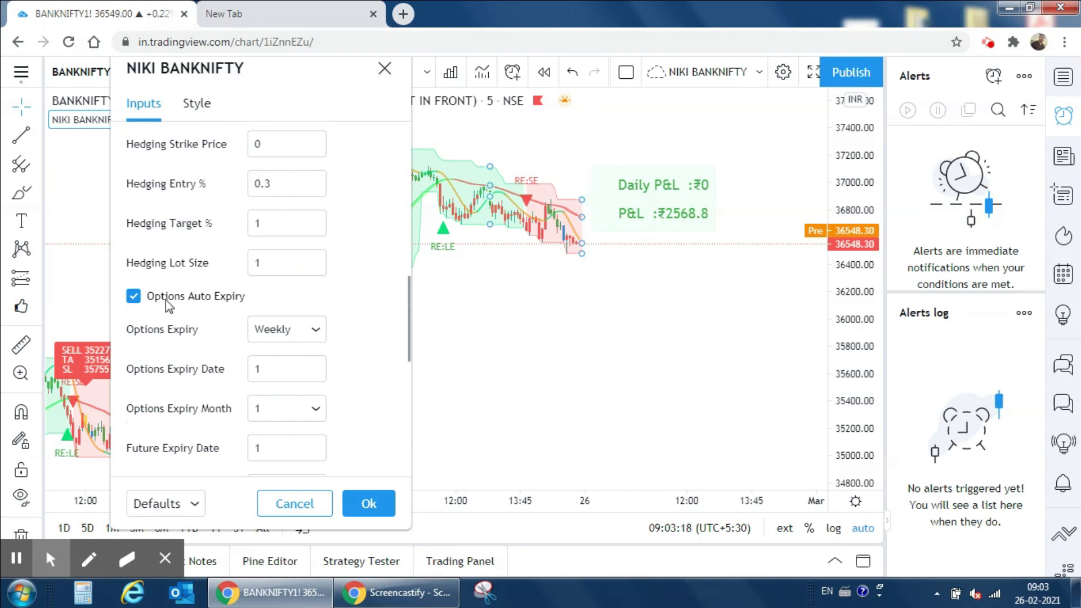
scroll(169, 324, "down", 1)
scroll(181, 293, "up", 1)
scroll(170, 363, "down", 2)
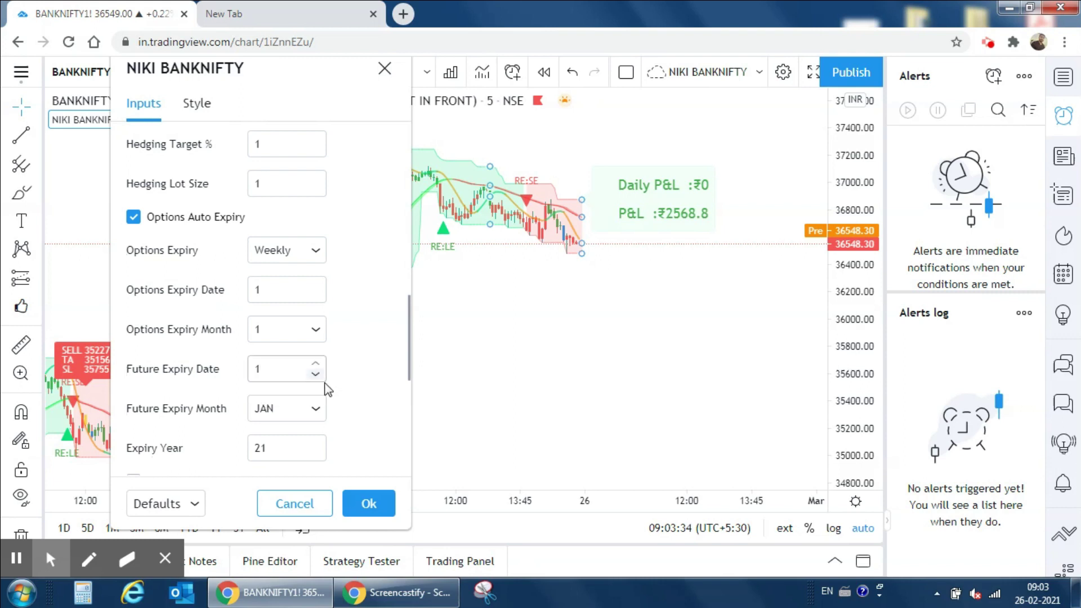
scroll(321, 394, "down", 3)
scroll(322, 403, "down", 4)
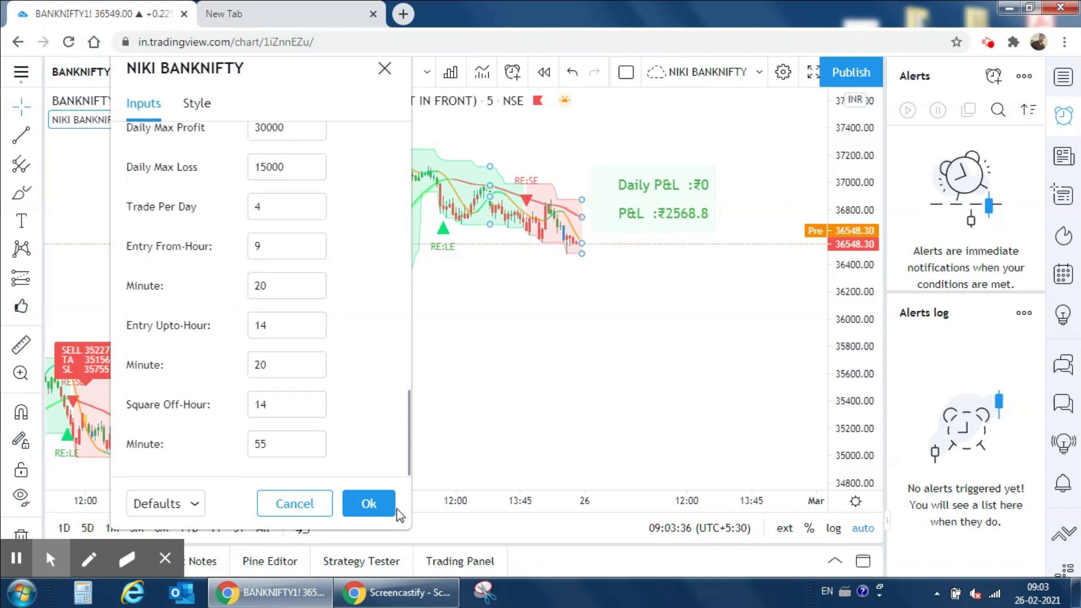
Step: Apply the indicator settings, start an alert with Webhook URL enabled, and open NextLevelBot in a new tab
left_click(367, 503)
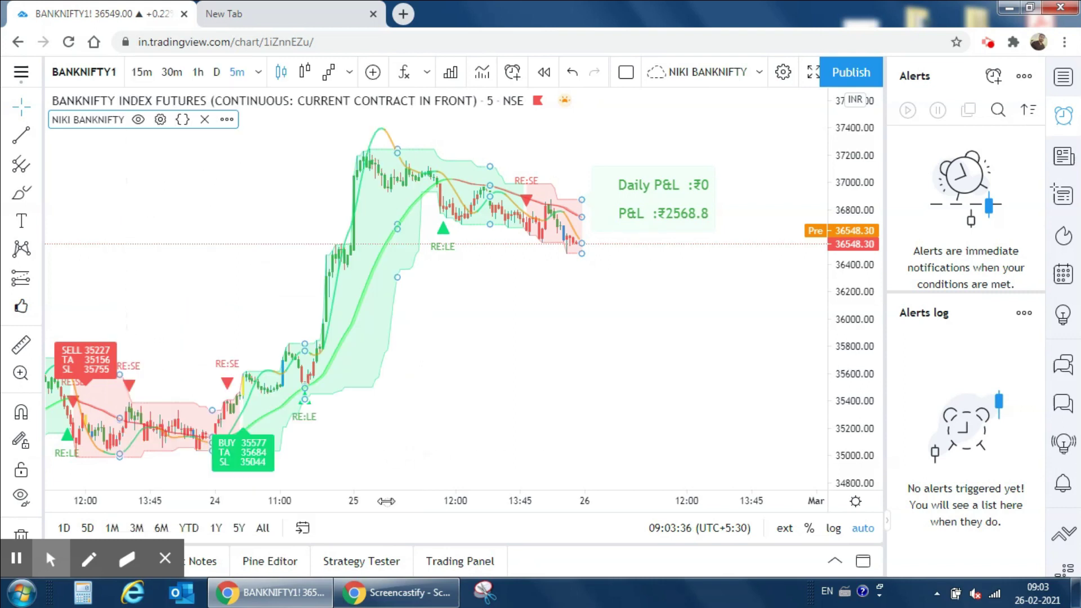
left_click(227, 119)
left_click(567, 186)
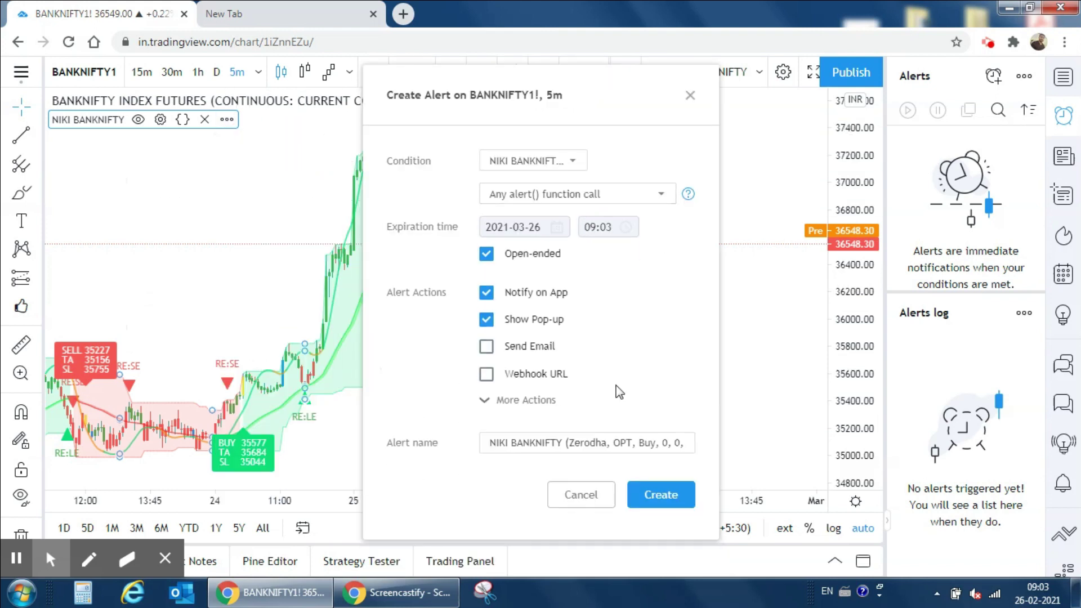
left_click(486, 374)
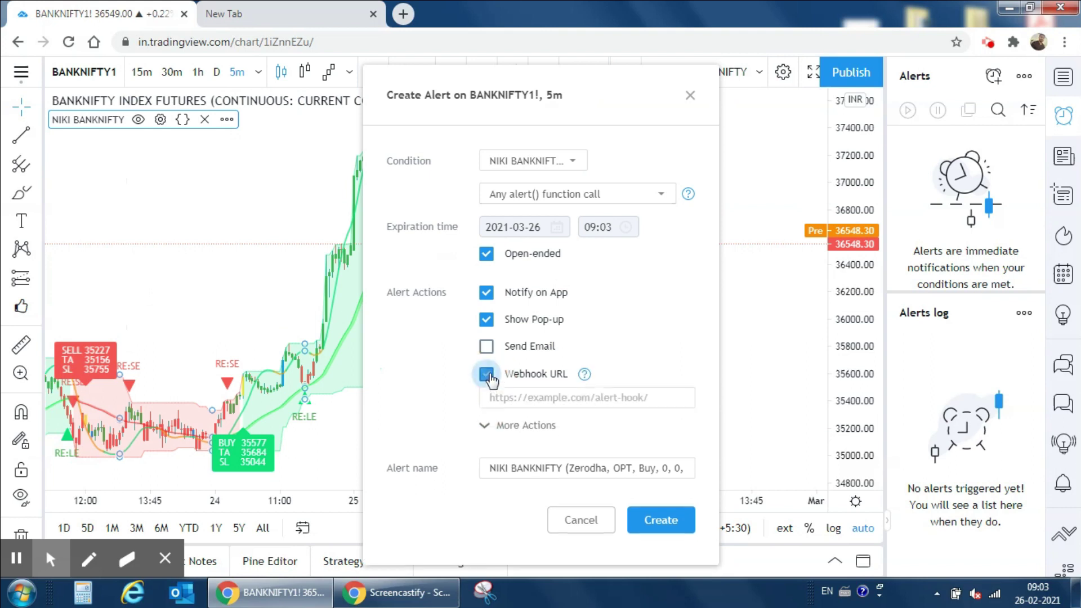
left_click(253, 12)
left_click(476, 510)
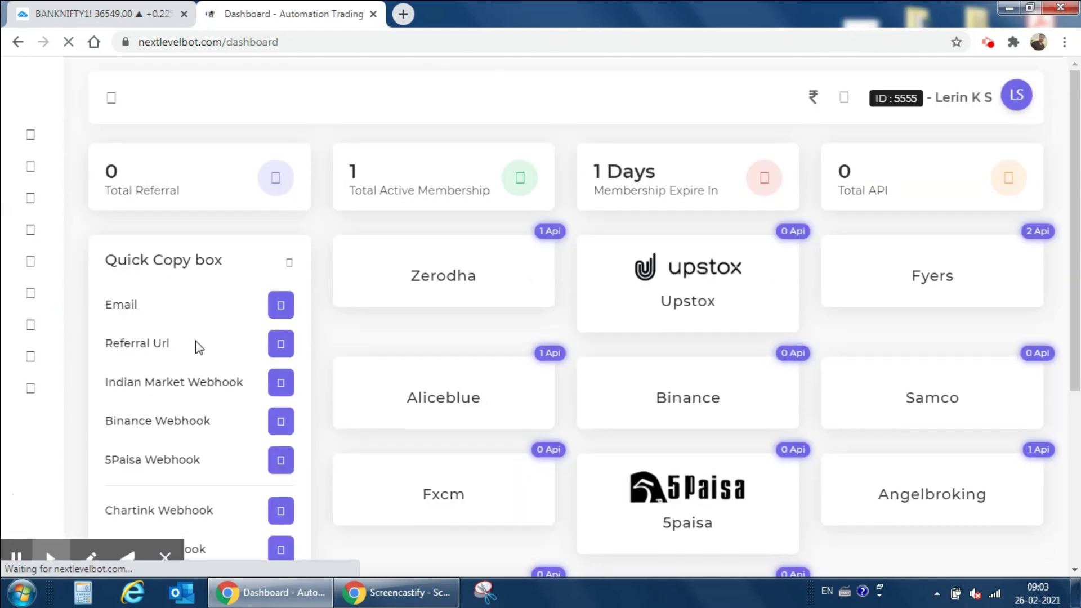
Step: Scroll the NextLevelBot dashboard down to the Quick Copy box of webhook links
scroll(200, 355, "down", 1)
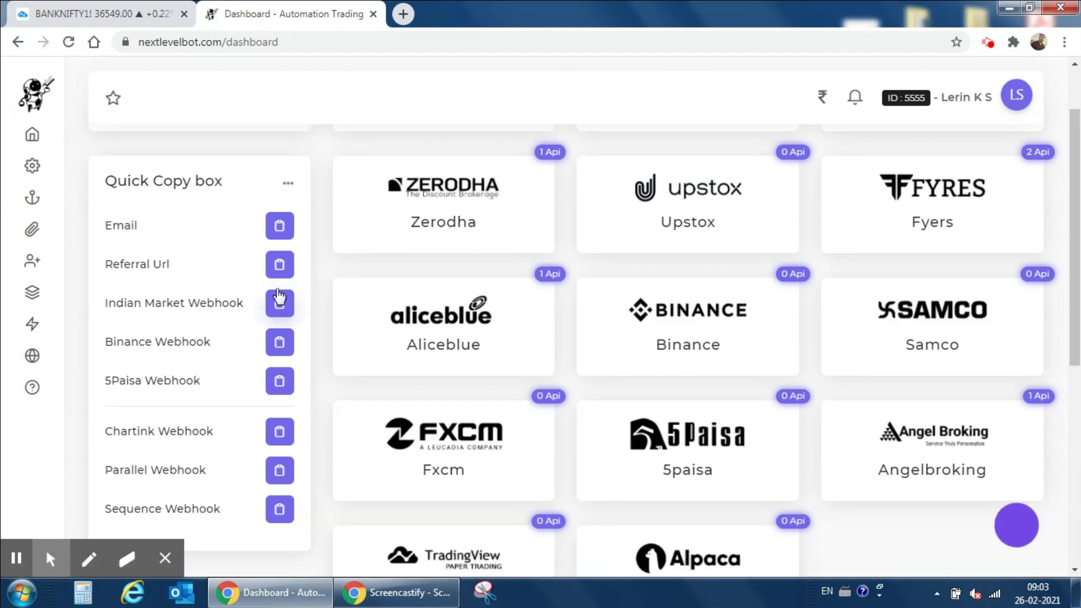
Step: Paste the Indian Market webhook link into the alert's Webhook URL and create the alert anyway
left_click(280, 307)
left_click(279, 307)
left_click(146, 14)
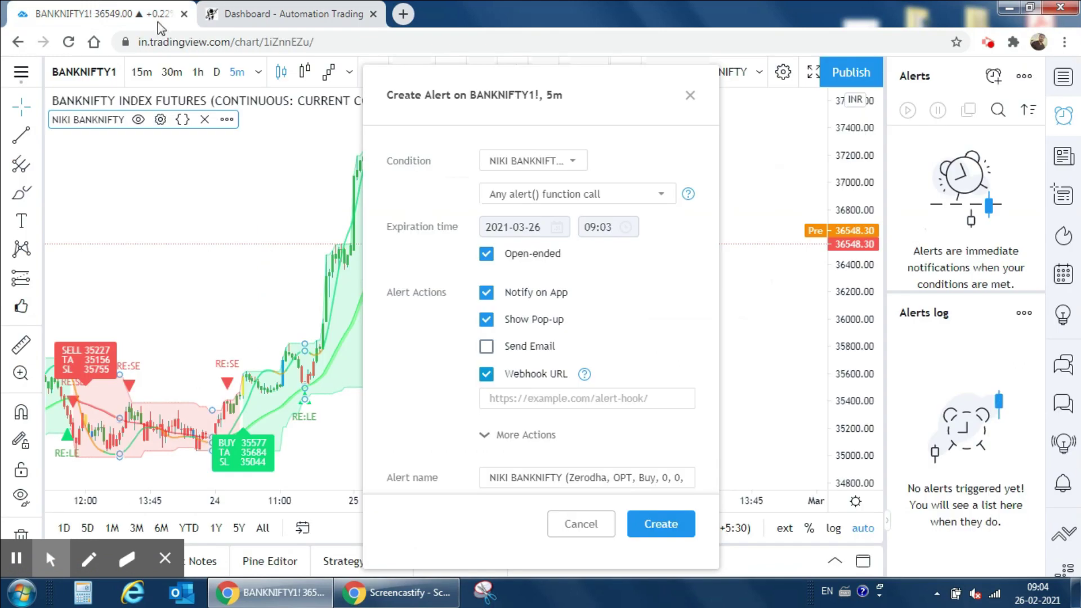
left_click(521, 396)
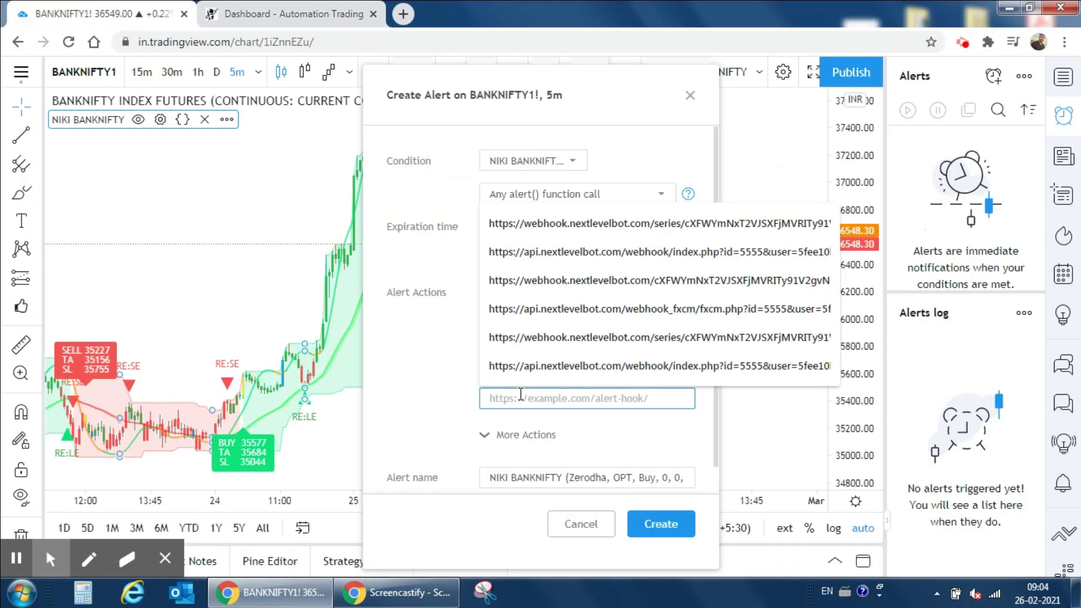
key("ctrl+v")
left_click(680, 525)
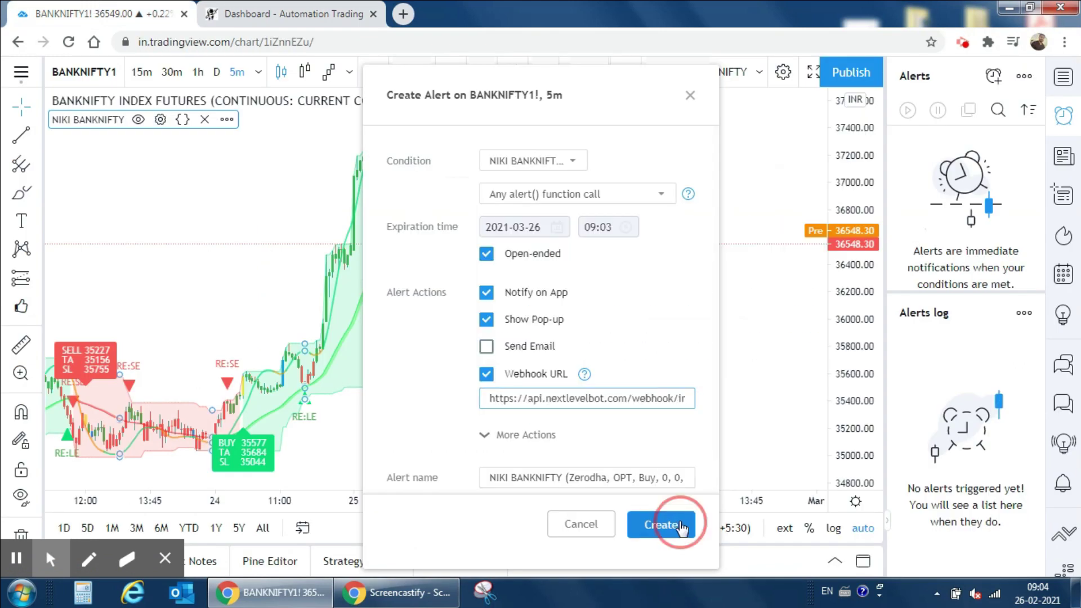
left_click(679, 388)
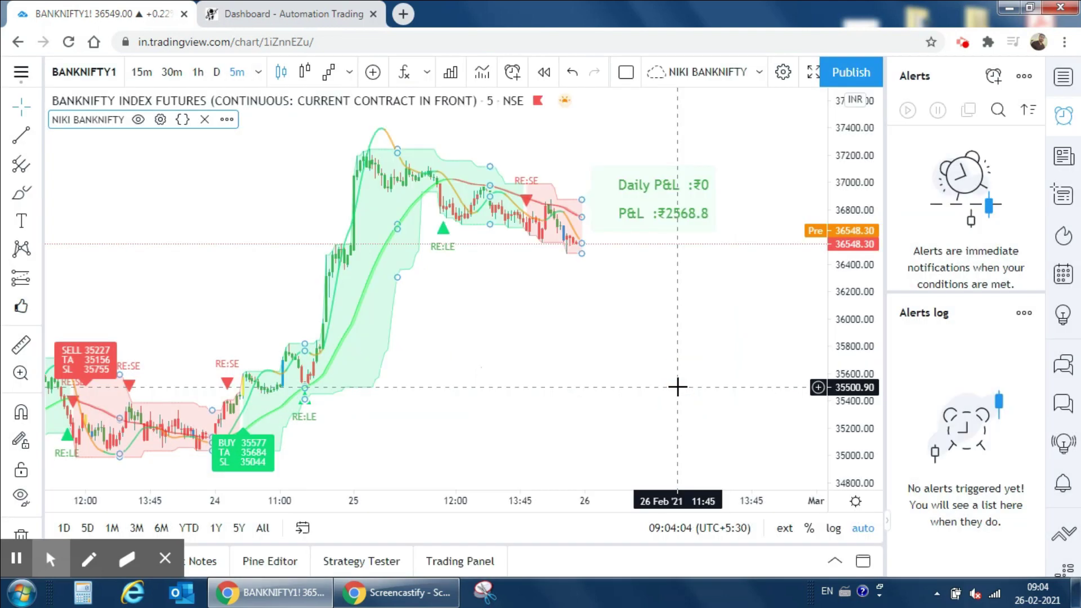
Step: Activate the Zerodha card on NextLevelBot's Api Credentials page and close the success tab
left_click(291, 14)
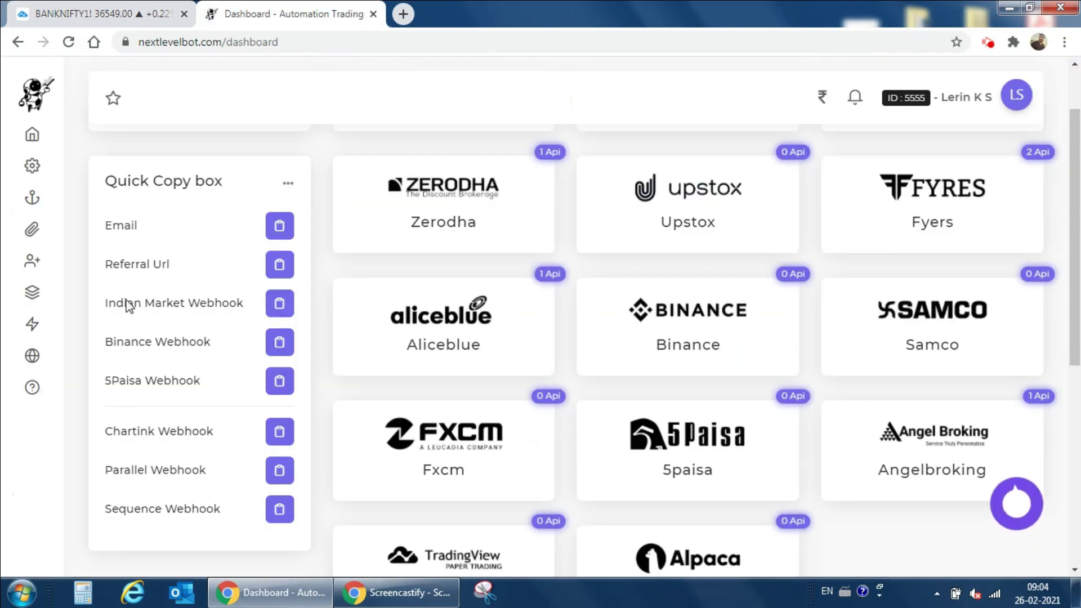
mouse_move(32, 179)
left_click(55, 197)
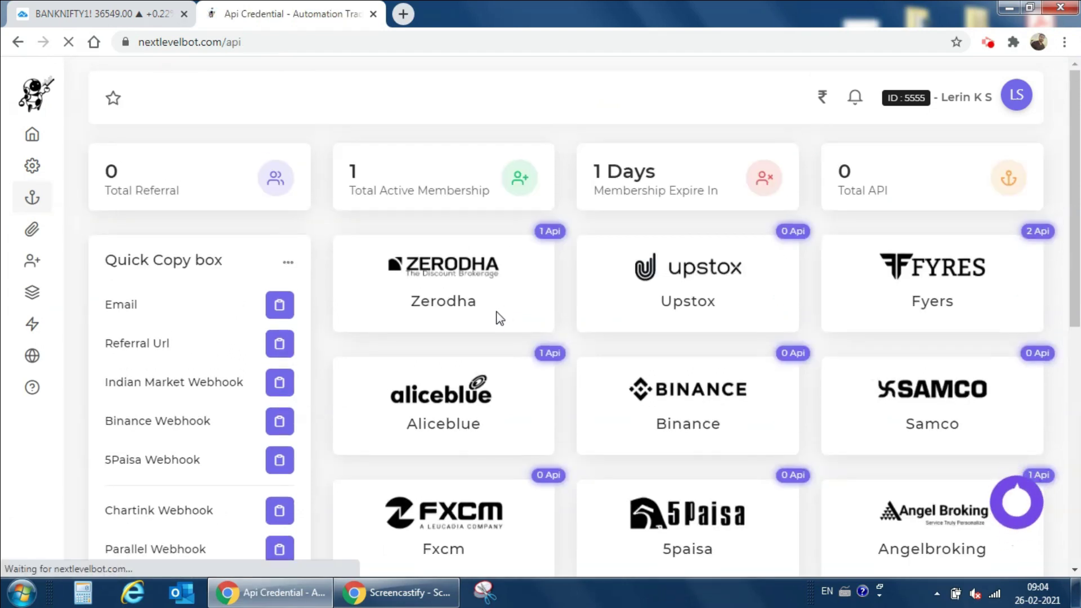
scroll(456, 345, "down", 1)
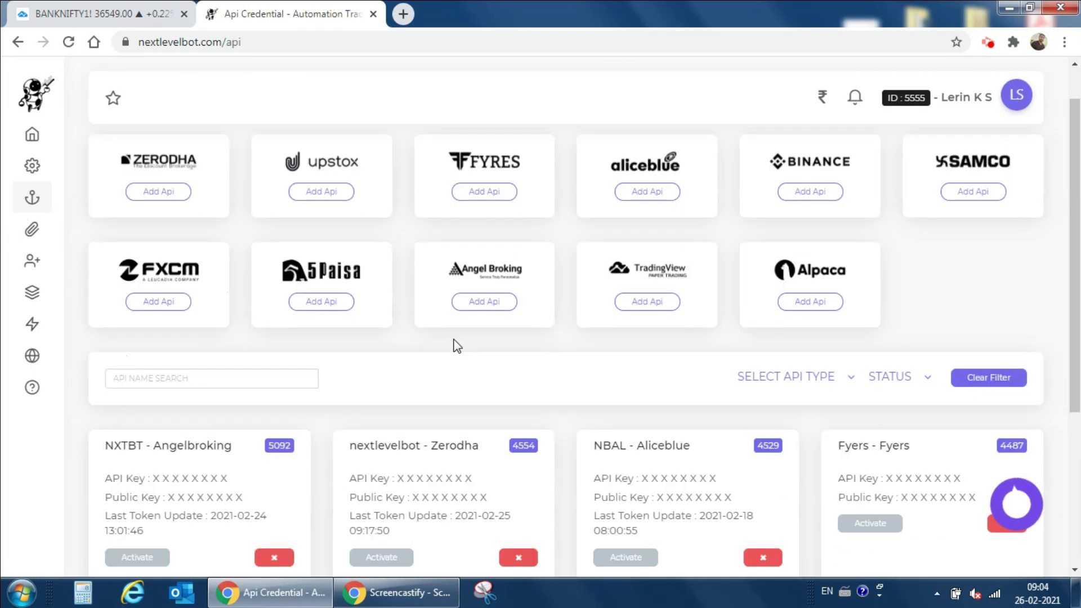
scroll(456, 345, "down", 2)
left_click(383, 447)
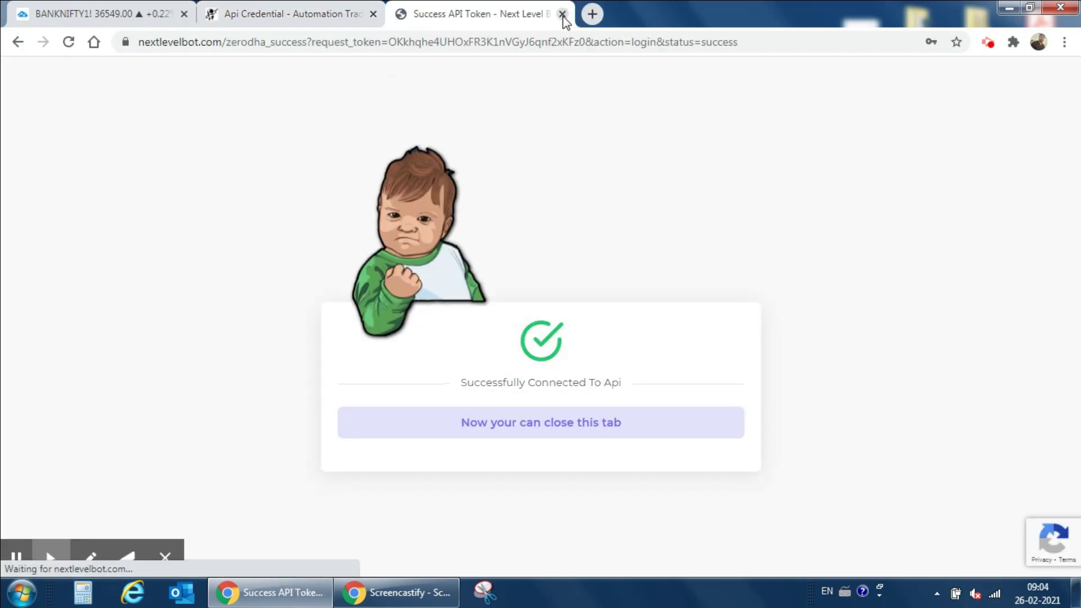
left_click(562, 14)
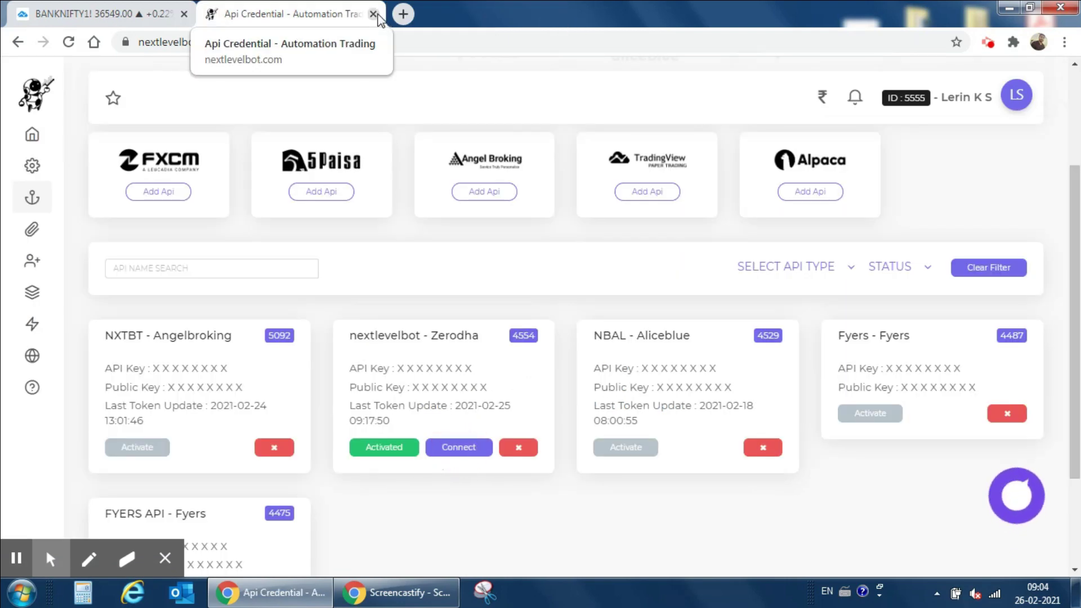
Step: Open Kite's Positions page and detach it into its own browser window
left_click(374, 14)
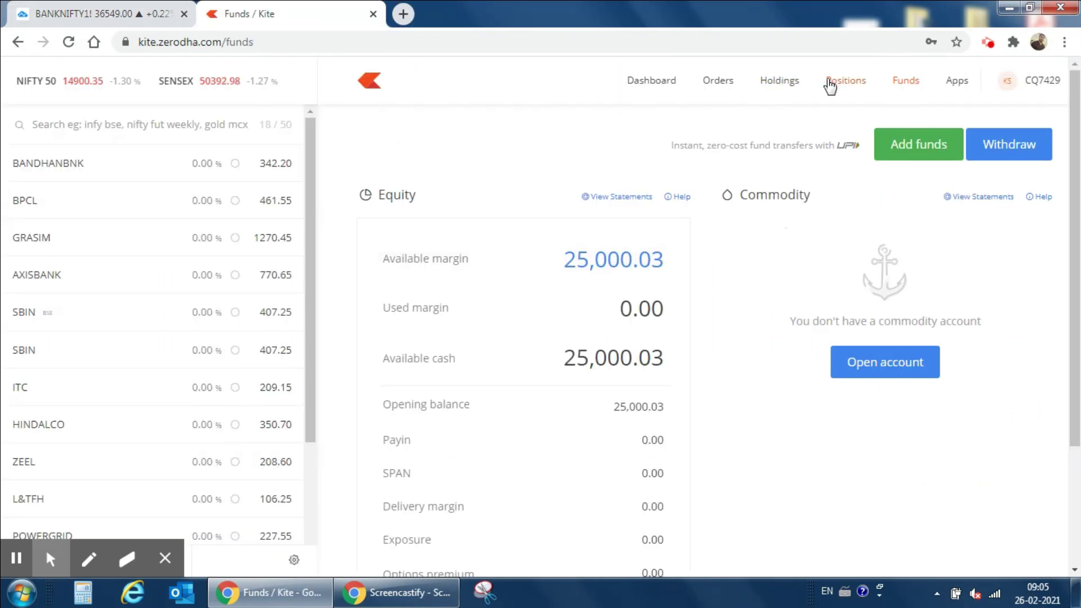
left_click(839, 83)
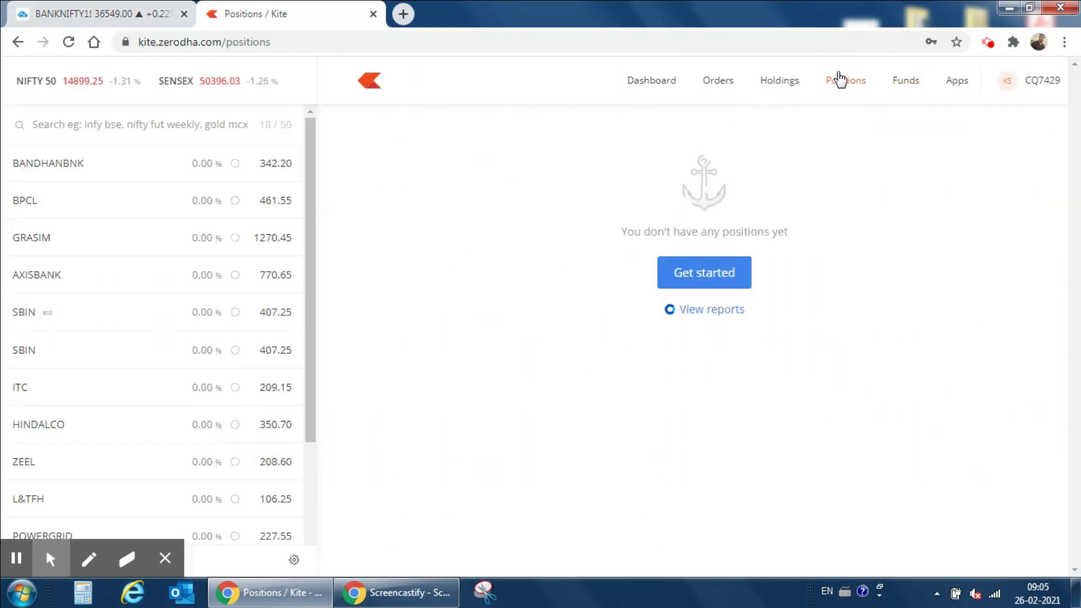
left_click(1037, 7)
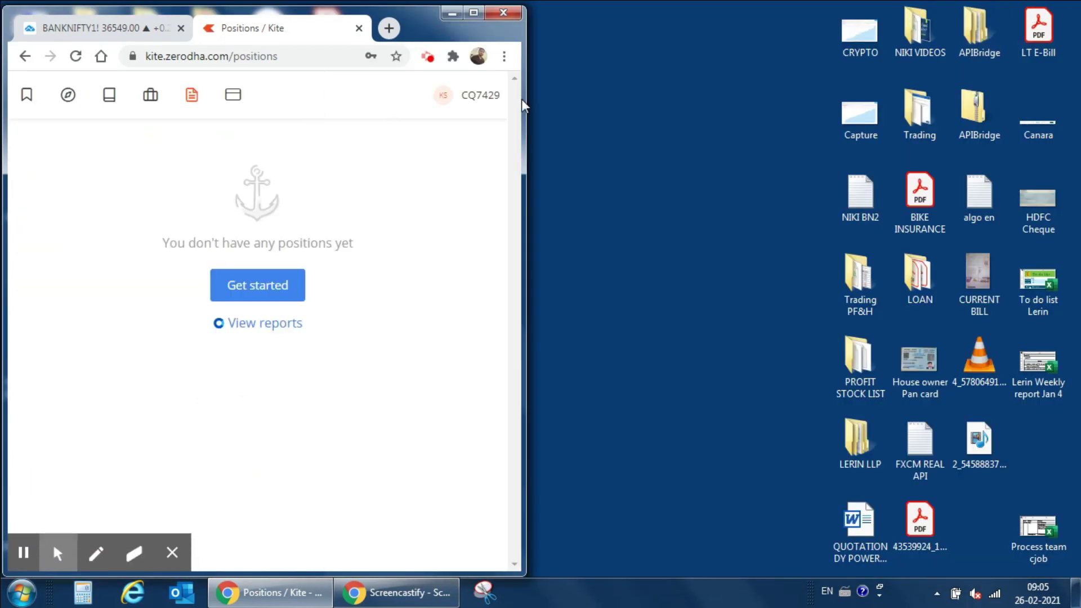
left_click_drag(316, 34, 649, 33)
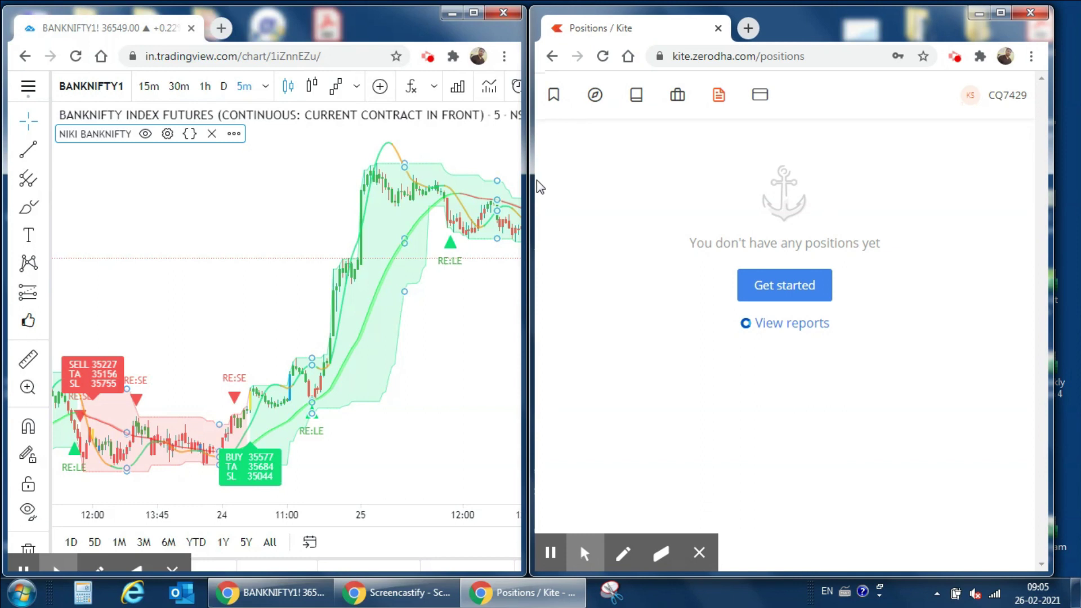
Step: Arrange the TradingView and Kite windows side by side, collapsing the alerts panel
left_click_drag(523, 184, 503, 184)
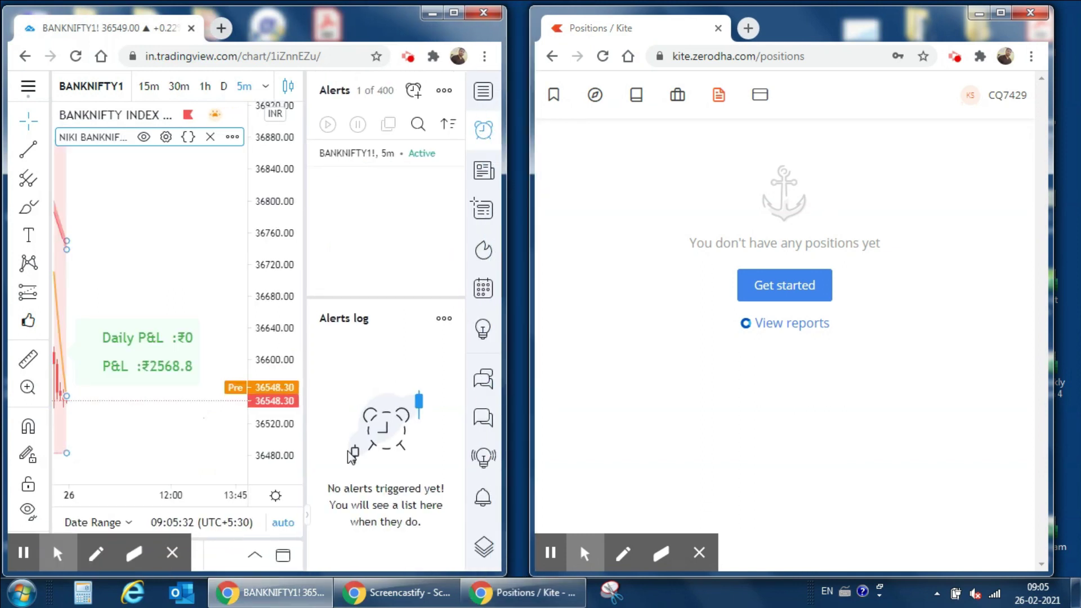
left_click(307, 517)
left_click_drag(770, 7, 768, 23)
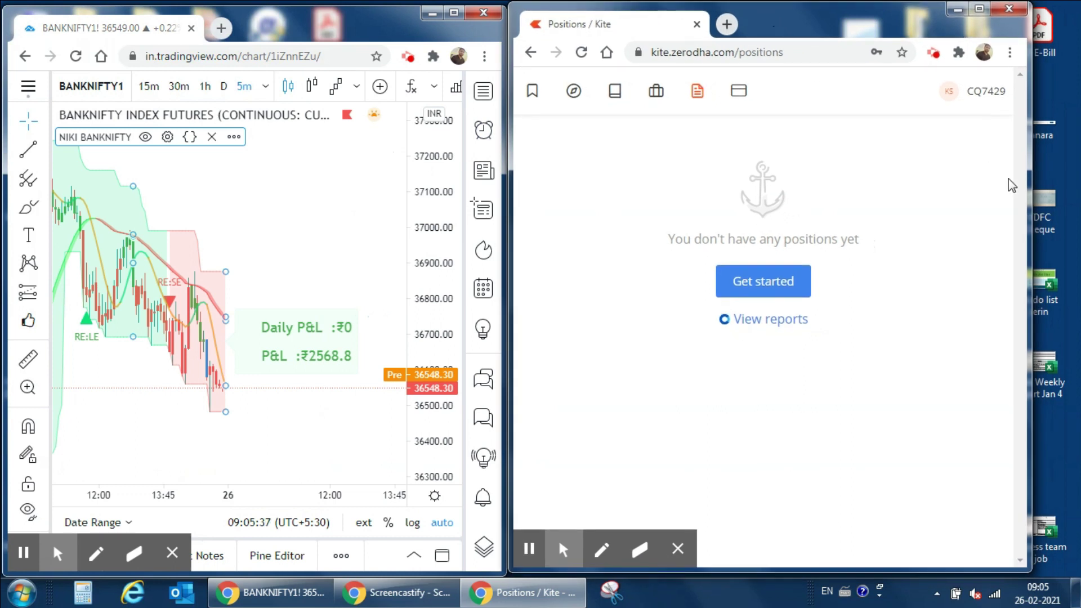
left_click_drag(1028, 183, 1075, 183)
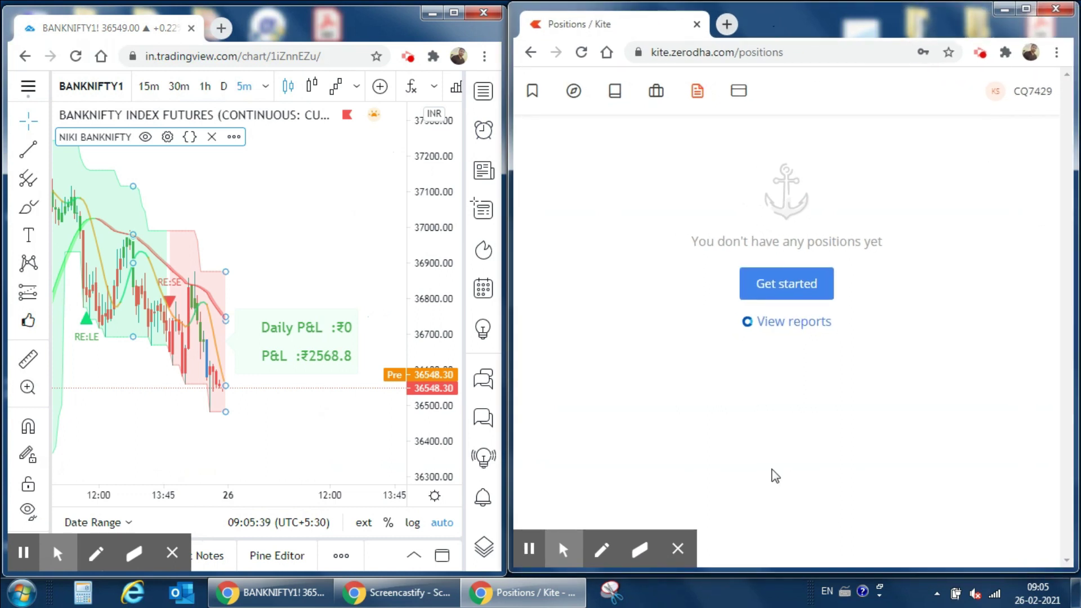
left_click(677, 549)
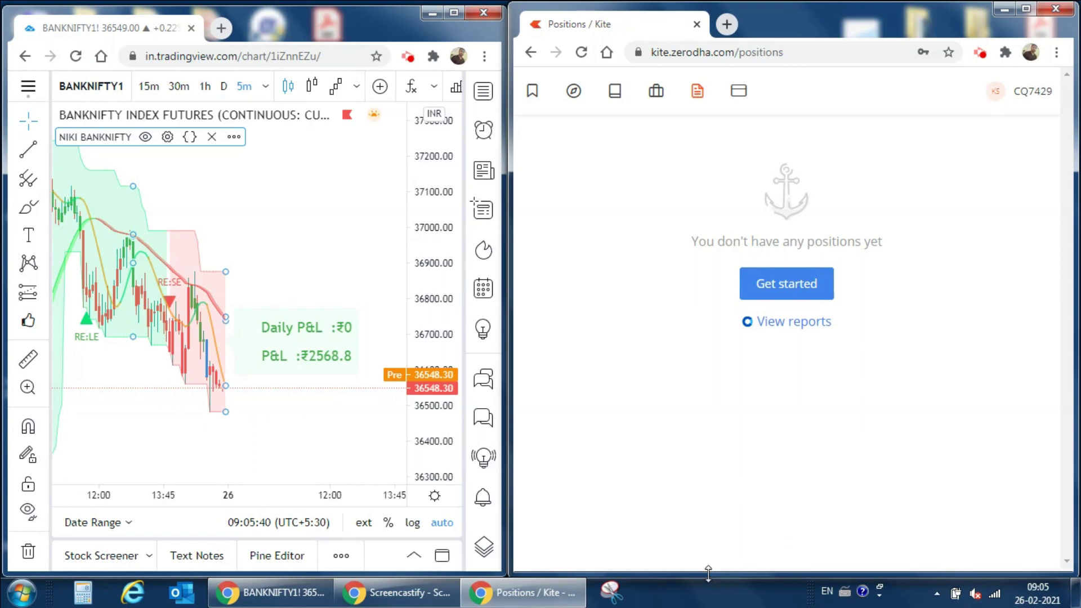
left_click_drag(384, 8, 384, 4)
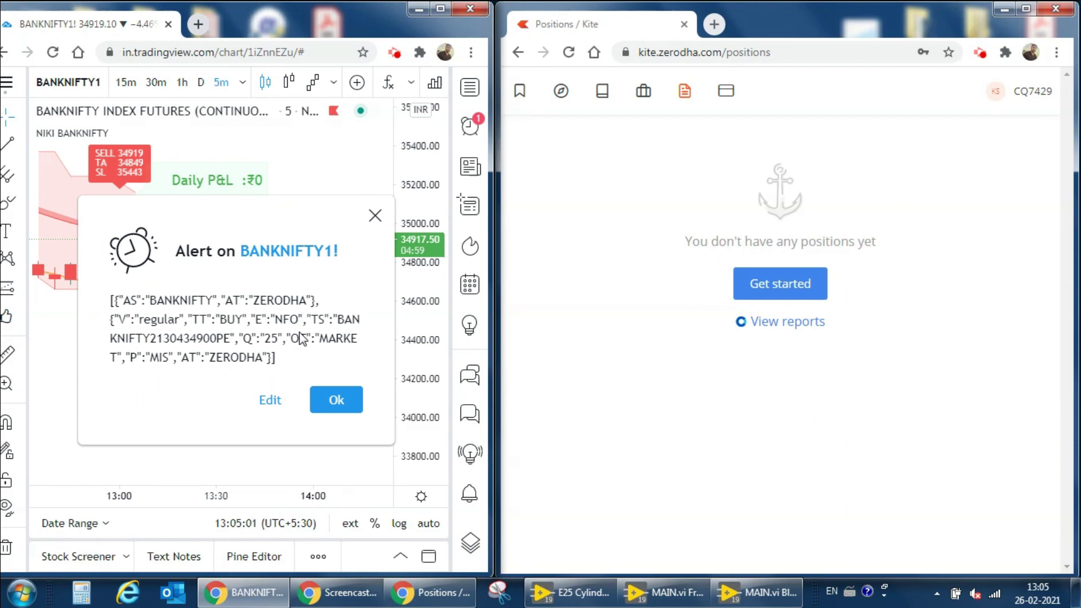
Step: Dismiss the buy alert and Kite's order-complete notice for the 25-qty 34900 PE position
left_click(337, 400)
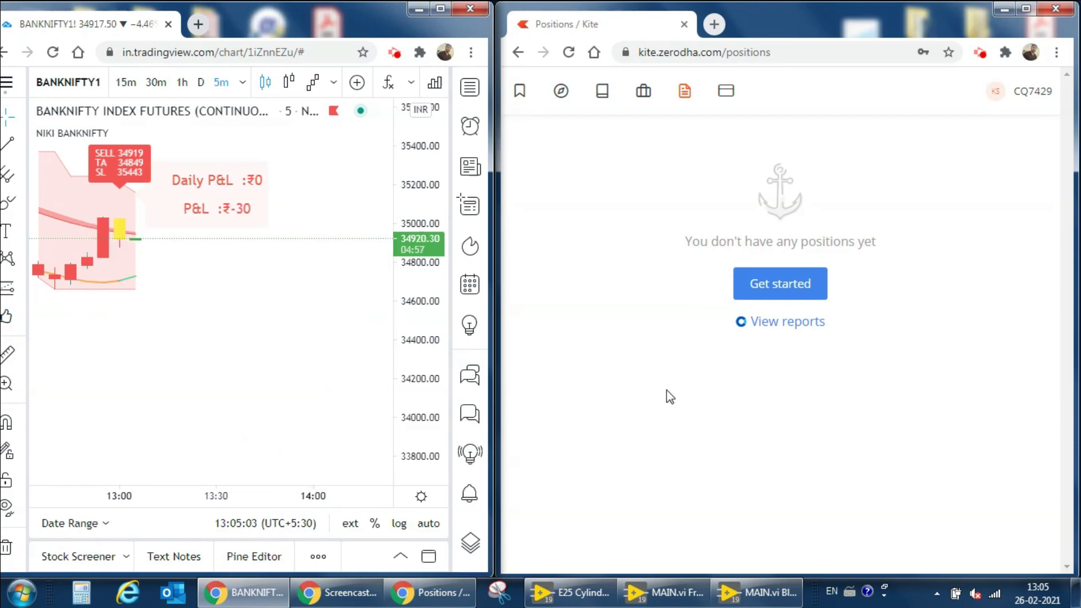
left_click(889, 286)
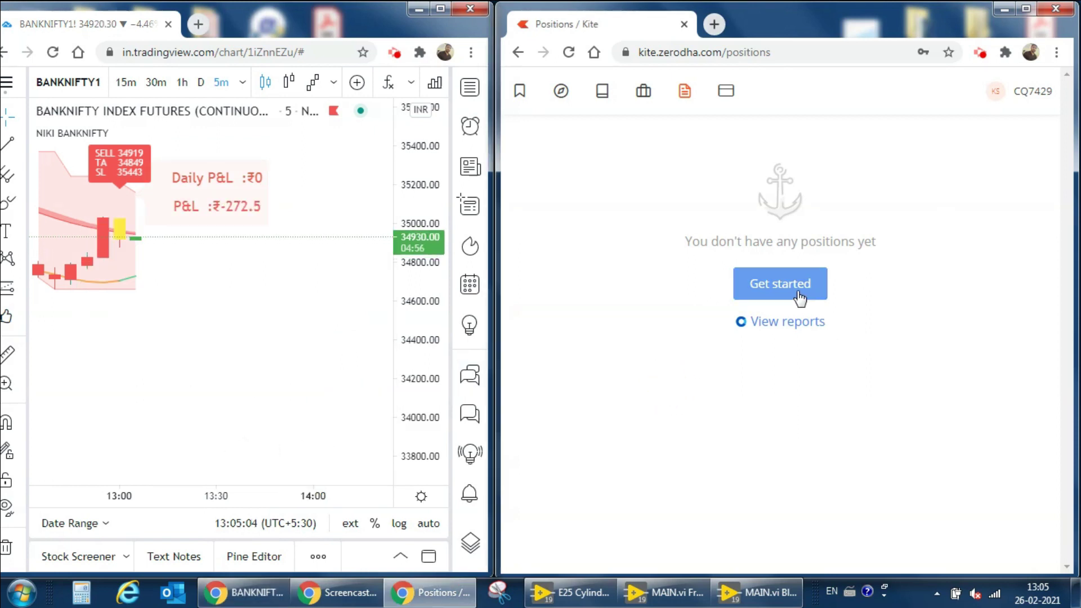
left_click(779, 284)
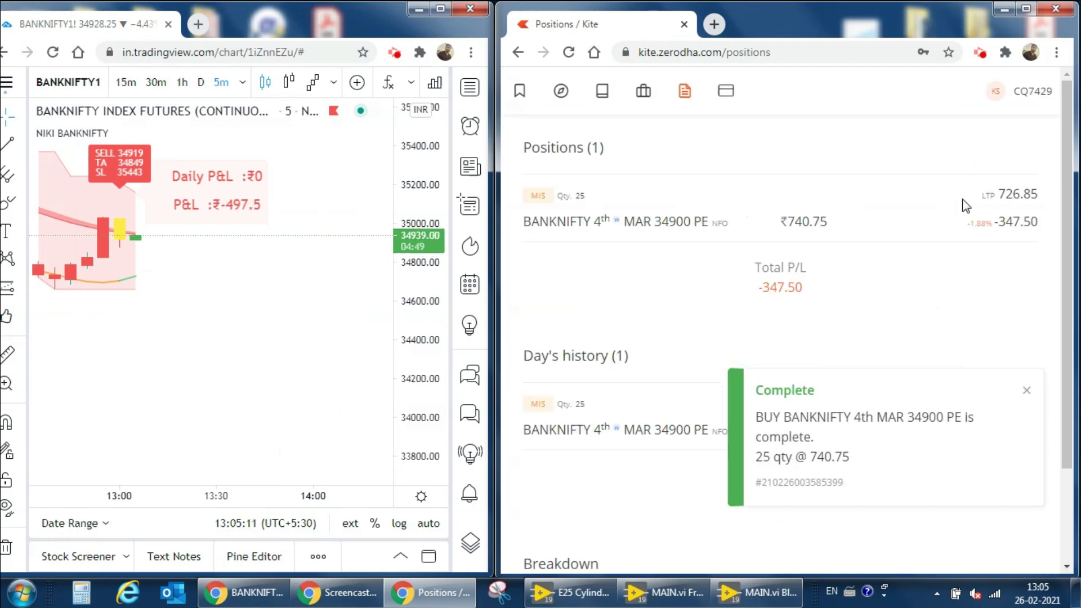
left_click(1027, 392)
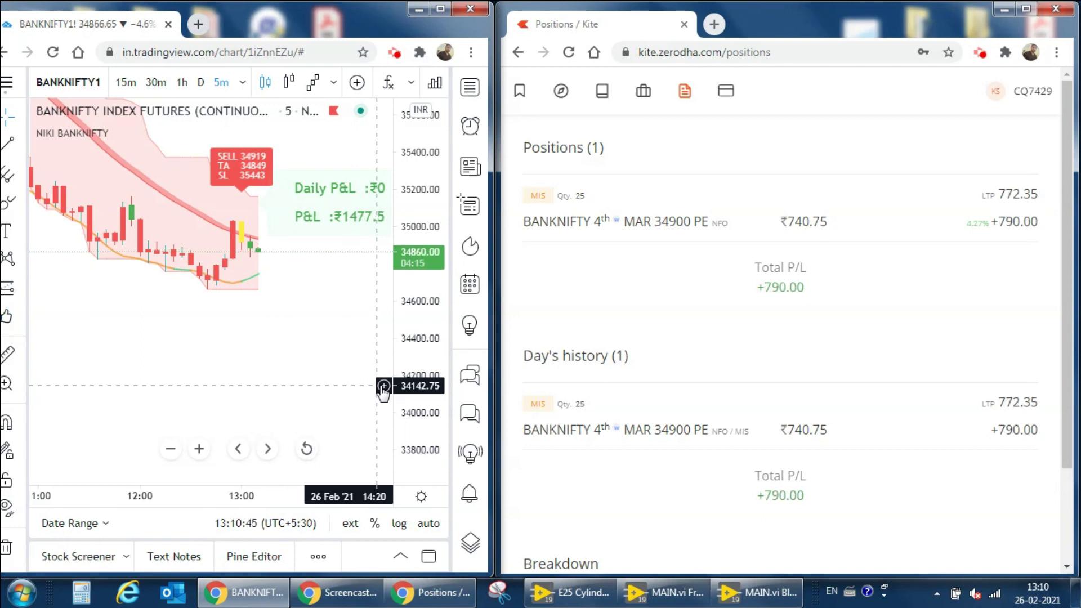
Step: Zoom the BANKNIFTY chart in and out while waiting for the exit alert
scroll(383, 392, "down", 3)
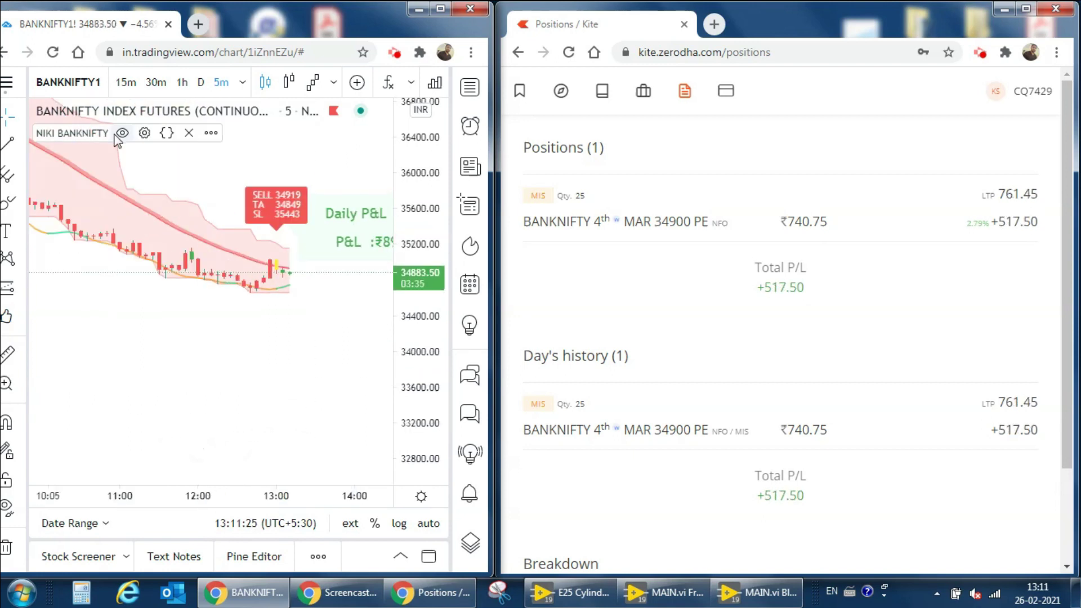
scroll(253, 396, "up", 4)
scroll(254, 397, "up", 1)
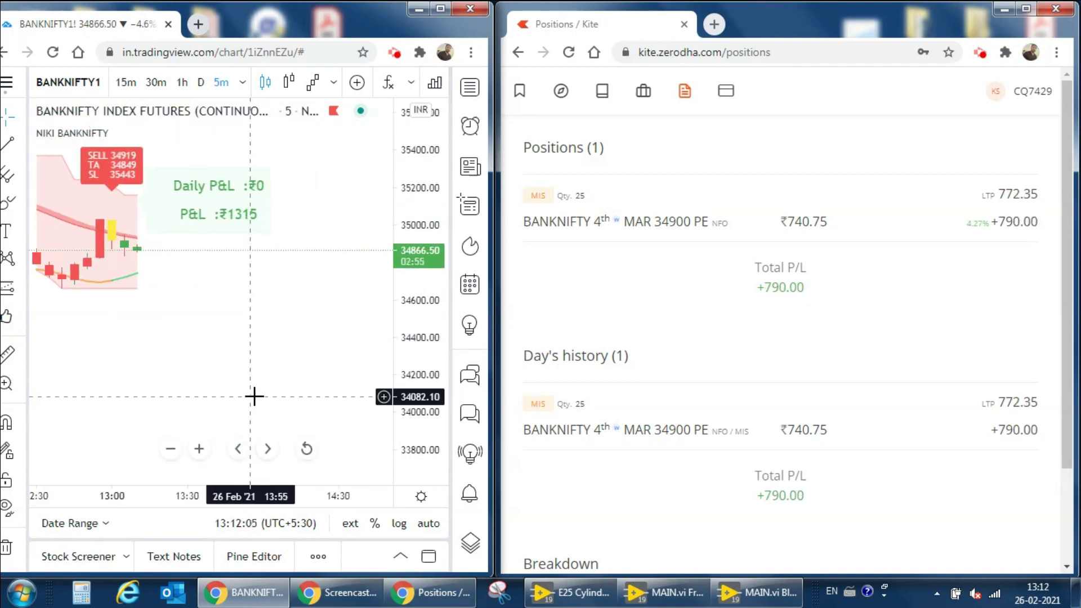
scroll(262, 387, "down", 2)
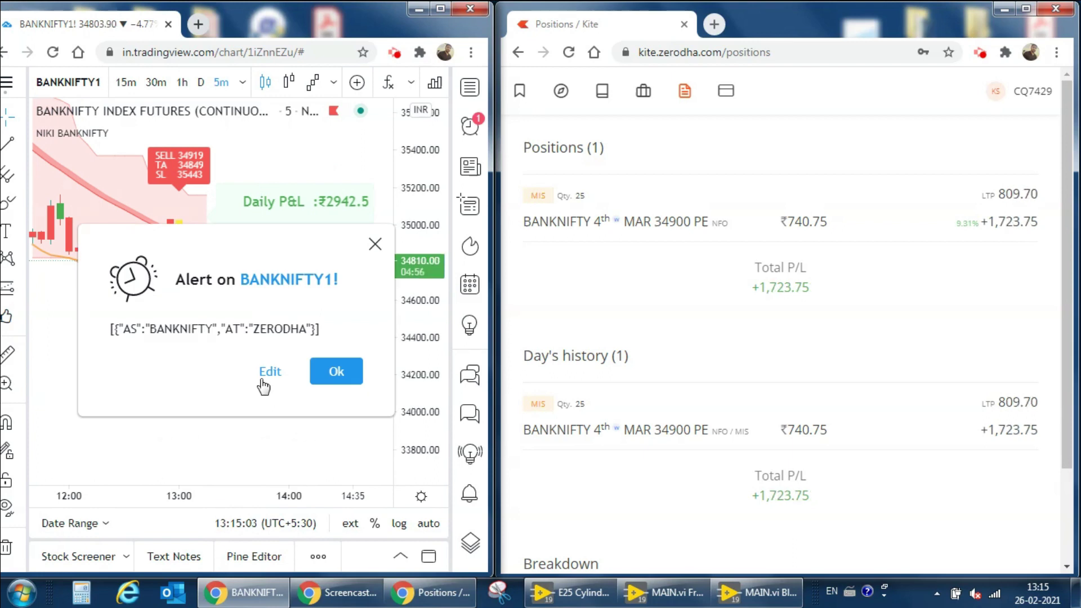
Step: Dismiss the exit alert, maximize Kite, and reload its Positions page
left_click(323, 380)
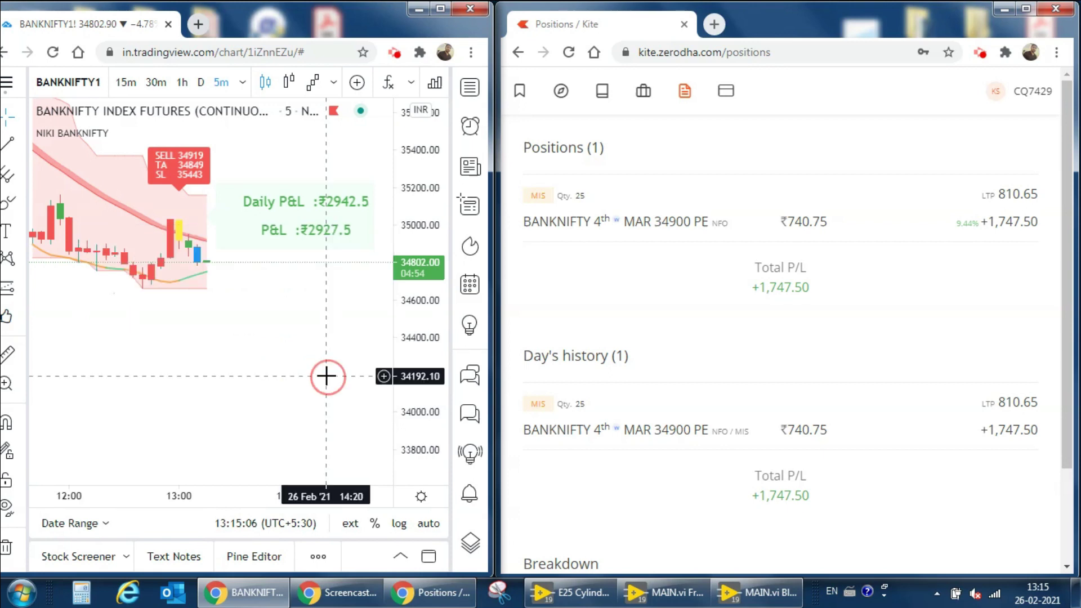
left_click(1026, 9)
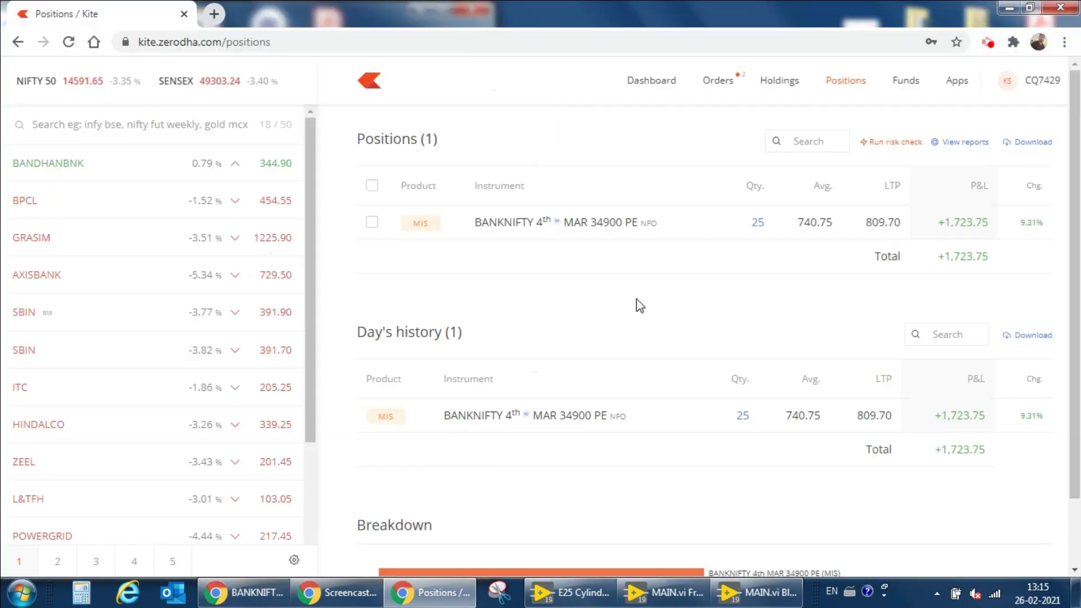
scroll(635, 304, "down", 1)
scroll(642, 304, "up", 1)
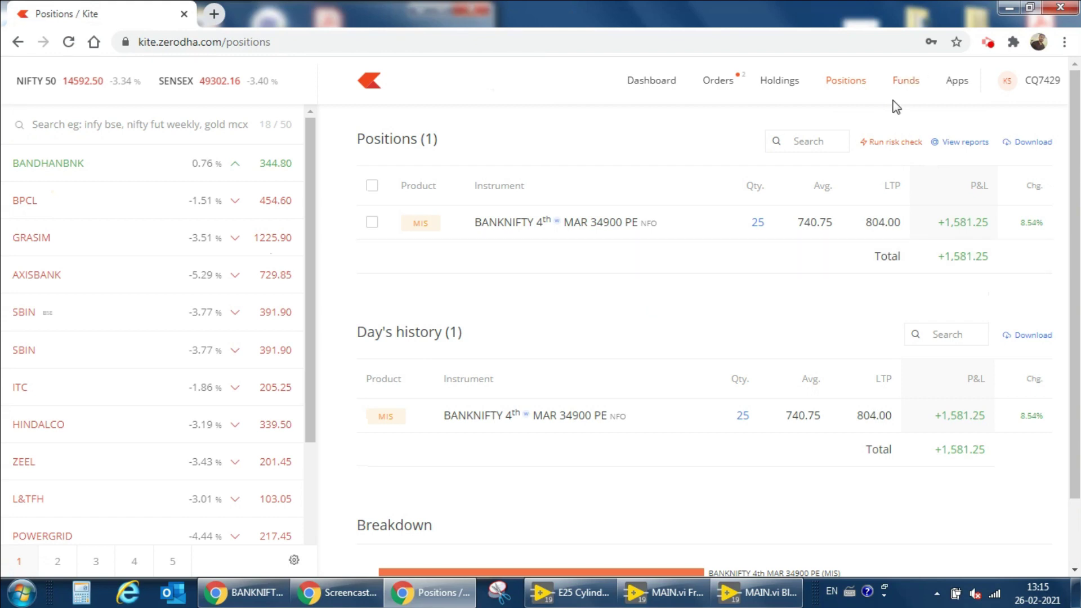
left_click(840, 89)
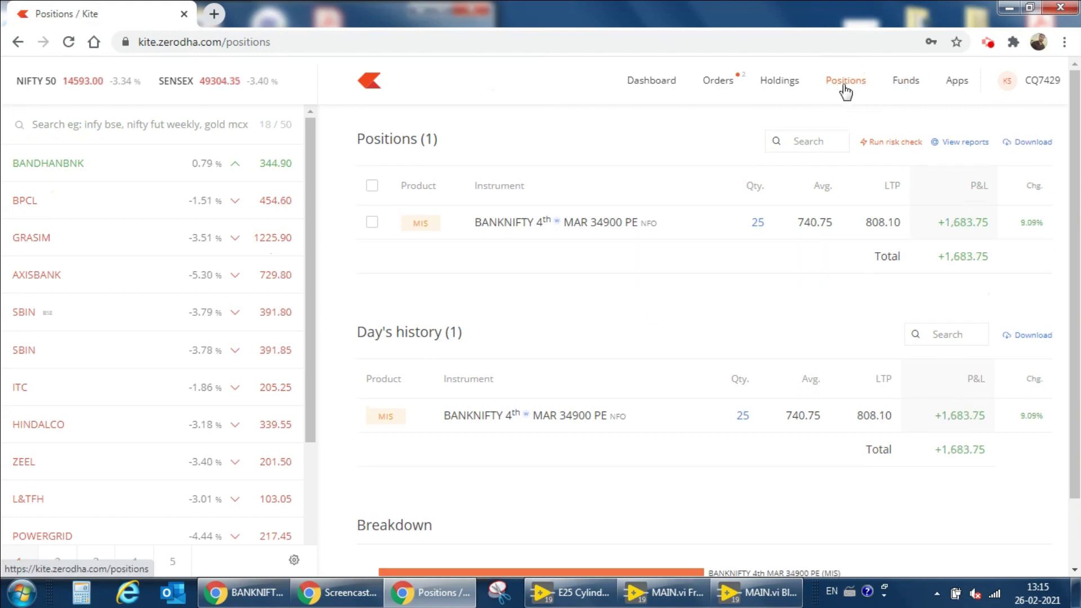
left_click(794, 89)
left_click(838, 89)
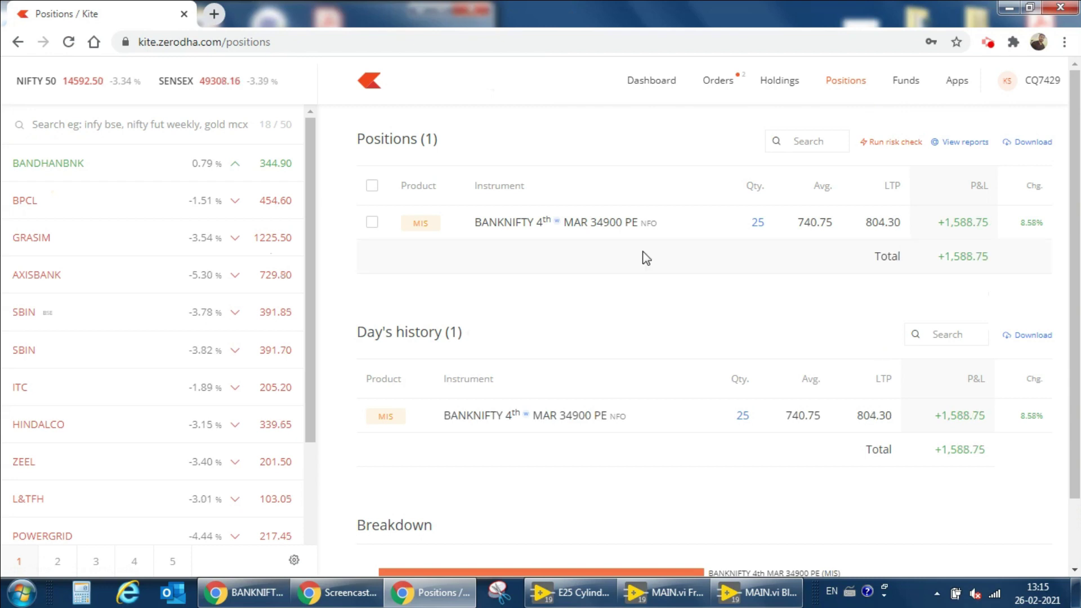
Step: Exit the 34900 PE position at market and restore Kite beside TradingView
left_click(371, 223)
left_click(417, 258)
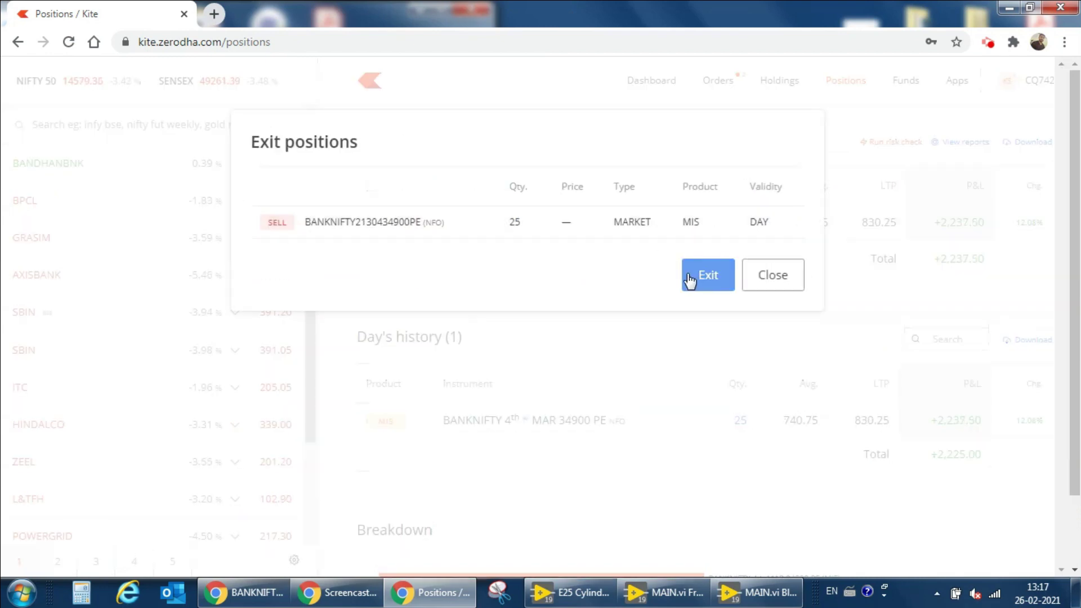
left_click(701, 276)
left_click(1030, 7)
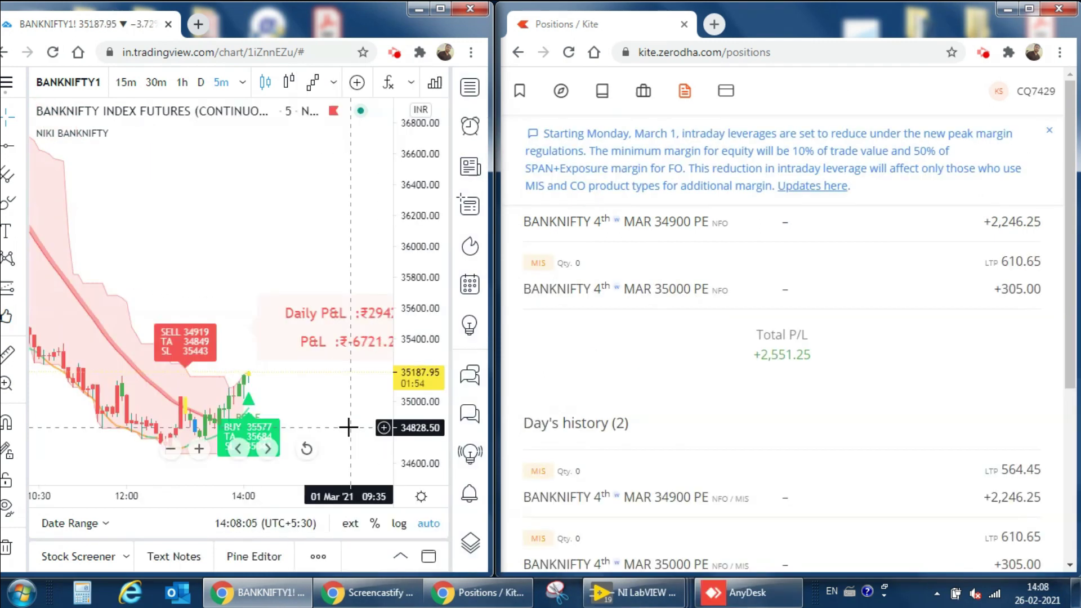
Step: Zoom into the recent NIKI BANKNIFTY candles and rescale the price axis to fit them
scroll(348, 428, "up", 3)
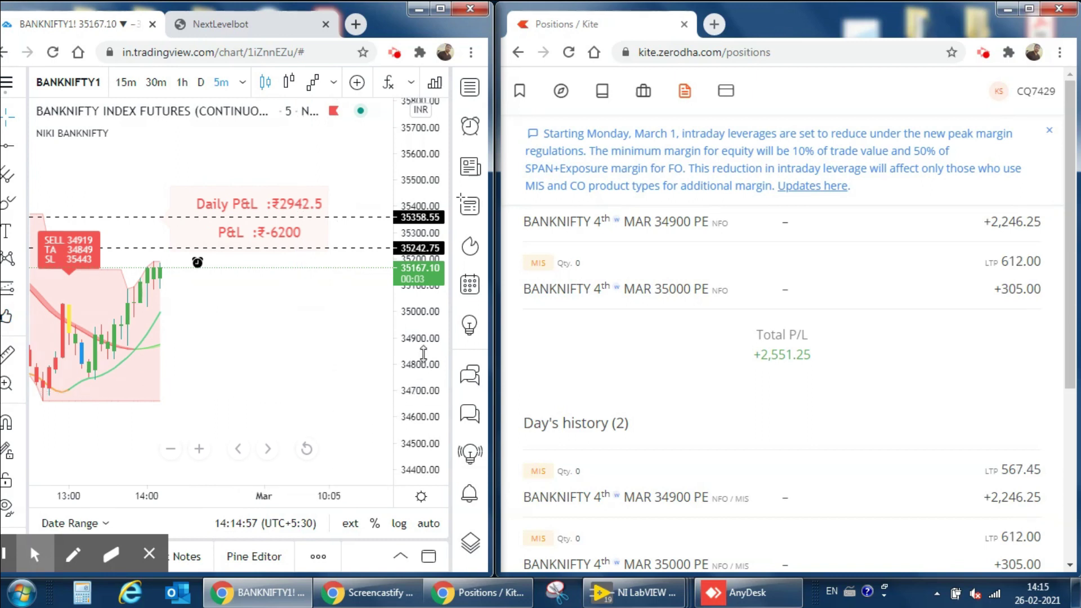
left_click_drag(427, 389, 422, 359)
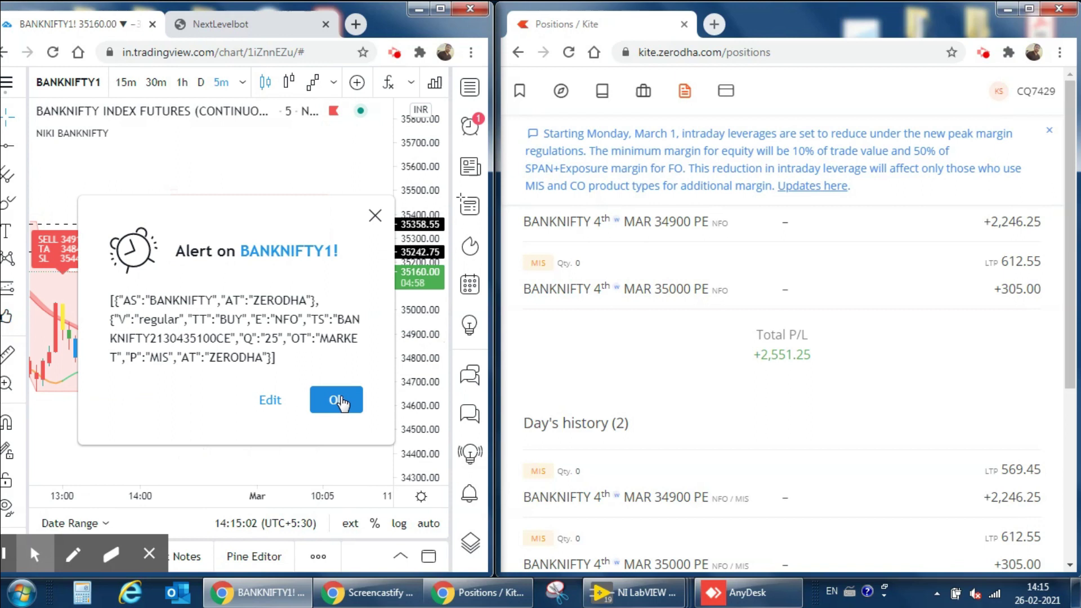
Step: Dismiss the 35100 CE buy alert, raise the alert lines to 35689.80 and 35620.15, then remove them
left_click(340, 404)
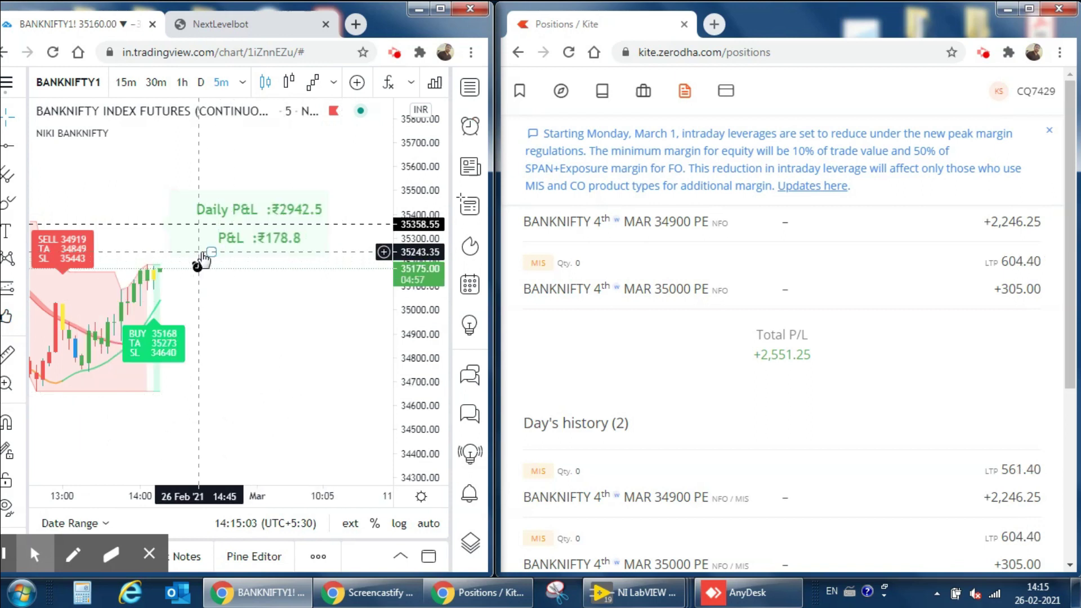
mouse_move(203, 254)
left_mouse_down()
mouse_move(196, 207)
mouse_move(211, 145)
left_mouse_up()
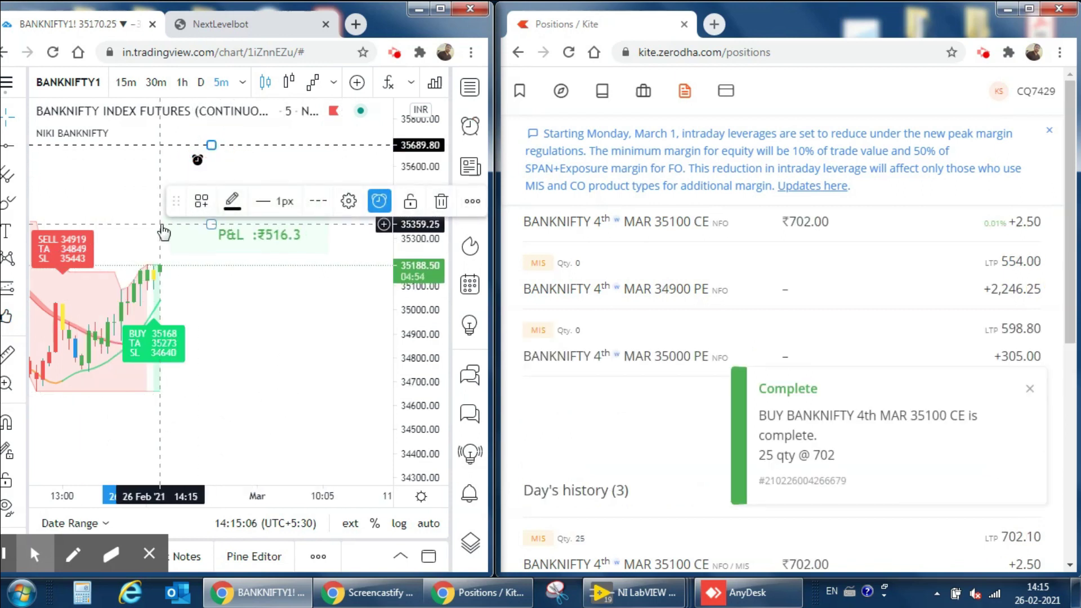
left_click_drag(162, 227, 174, 163)
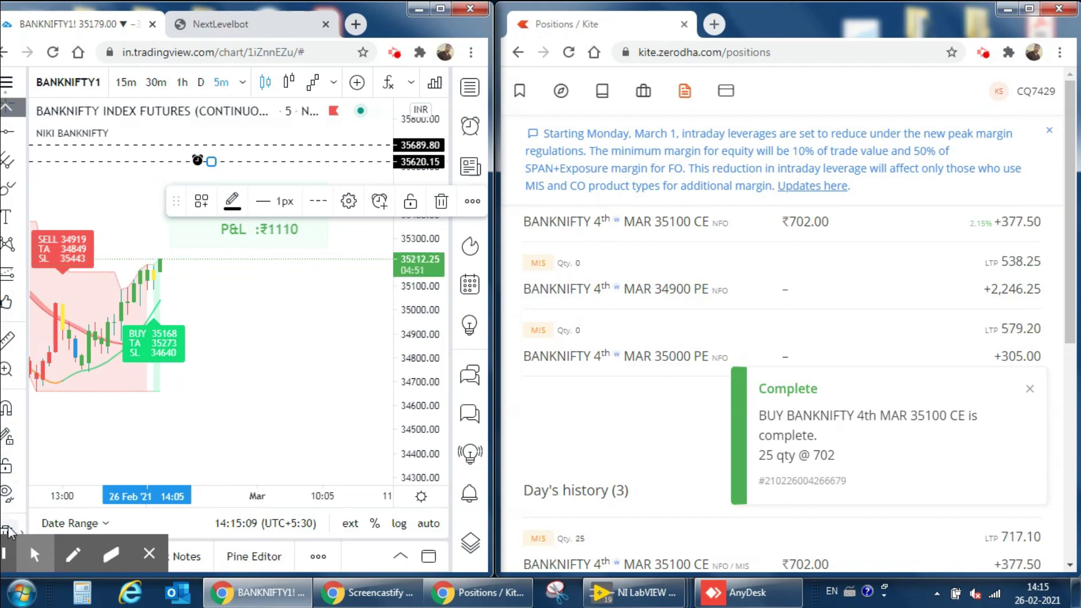
left_click(7, 529)
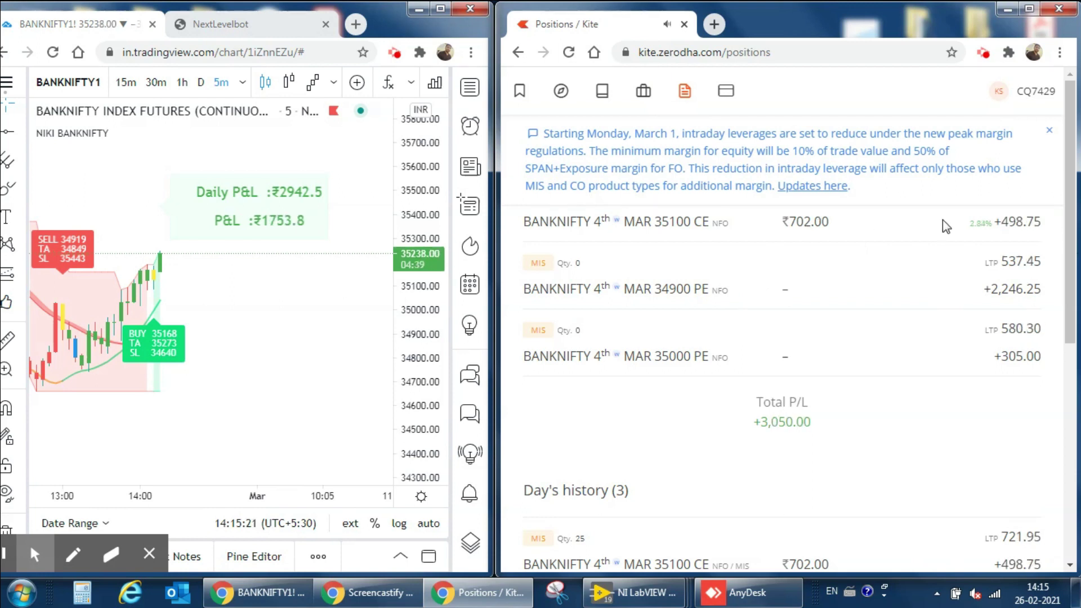
Step: Open the alerts log, inspect the latest entry, and zoom the chart out while awaiting the exit alert
left_click(470, 126)
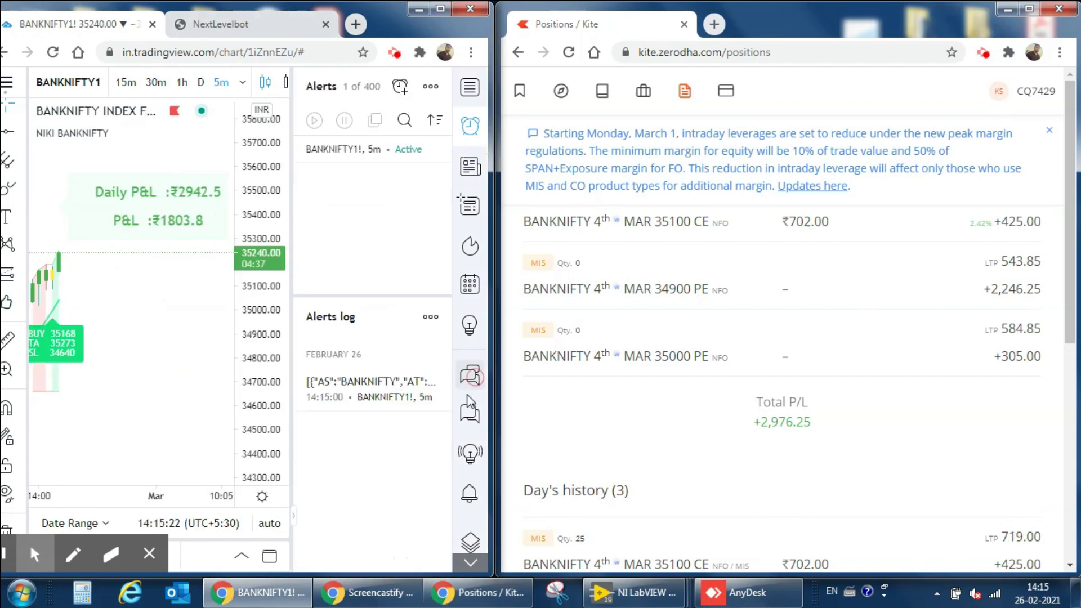
mouse_move(353, 397)
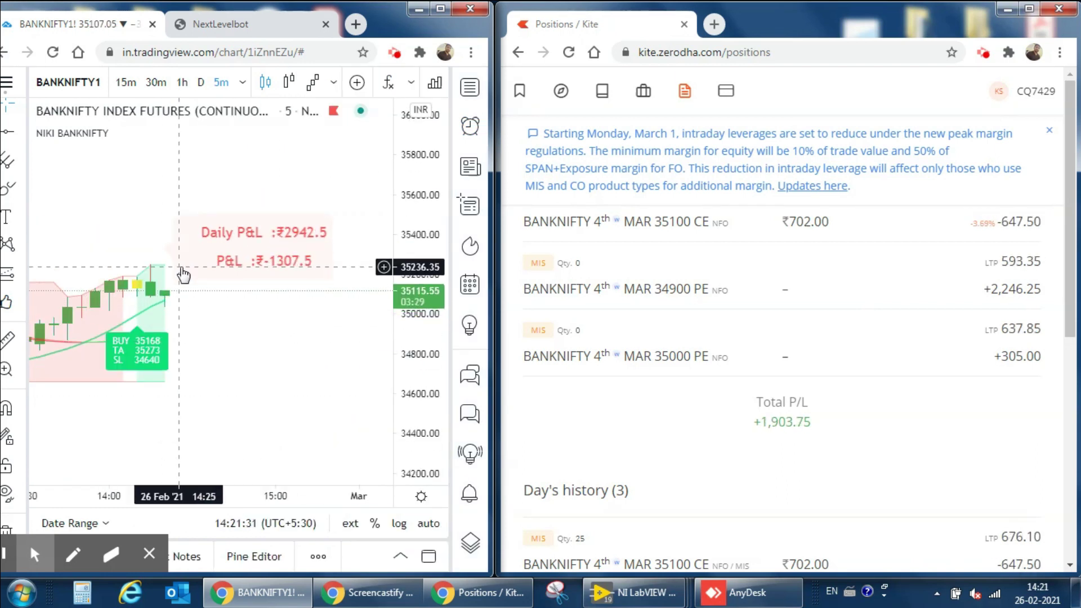
scroll(349, 371, "down", 1)
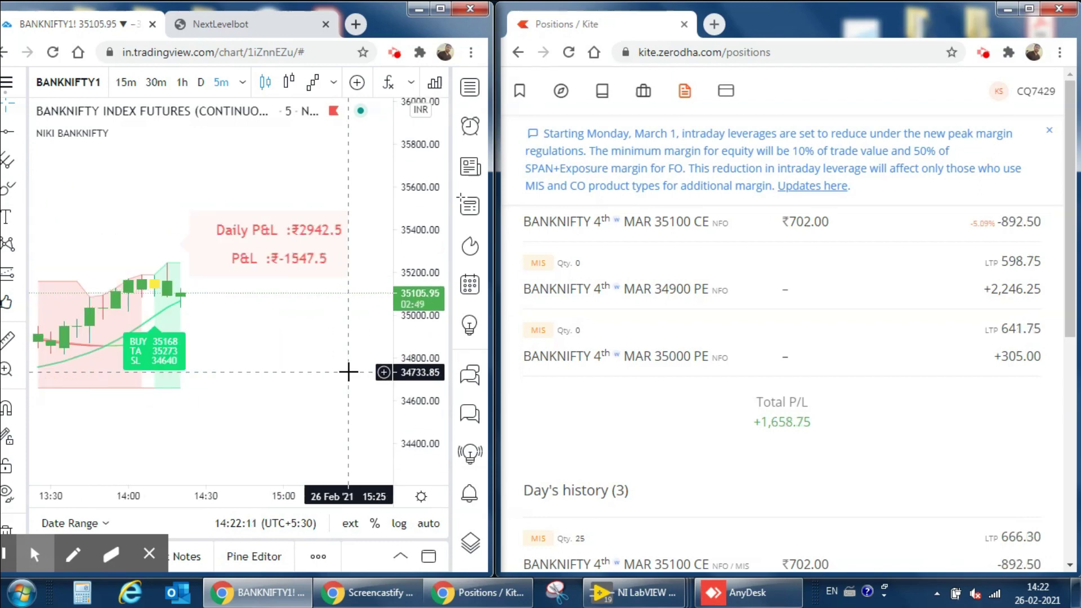
scroll(349, 372, "down", 1)
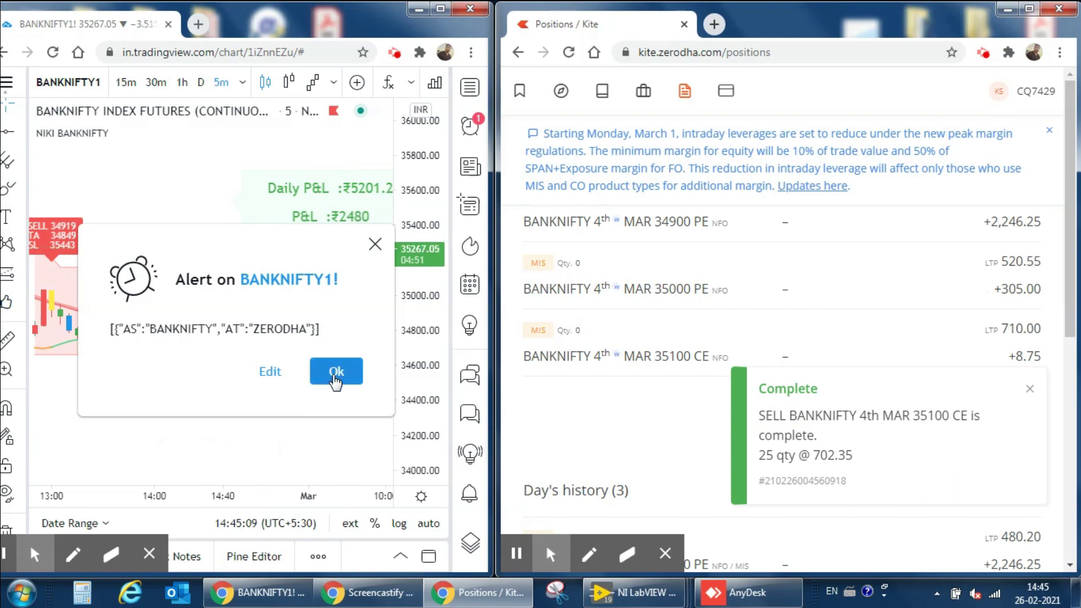
Step: Dismiss the exit alert, check Kite's closed positions, and show the alerts log's 14:45:00 entry
left_click(335, 377)
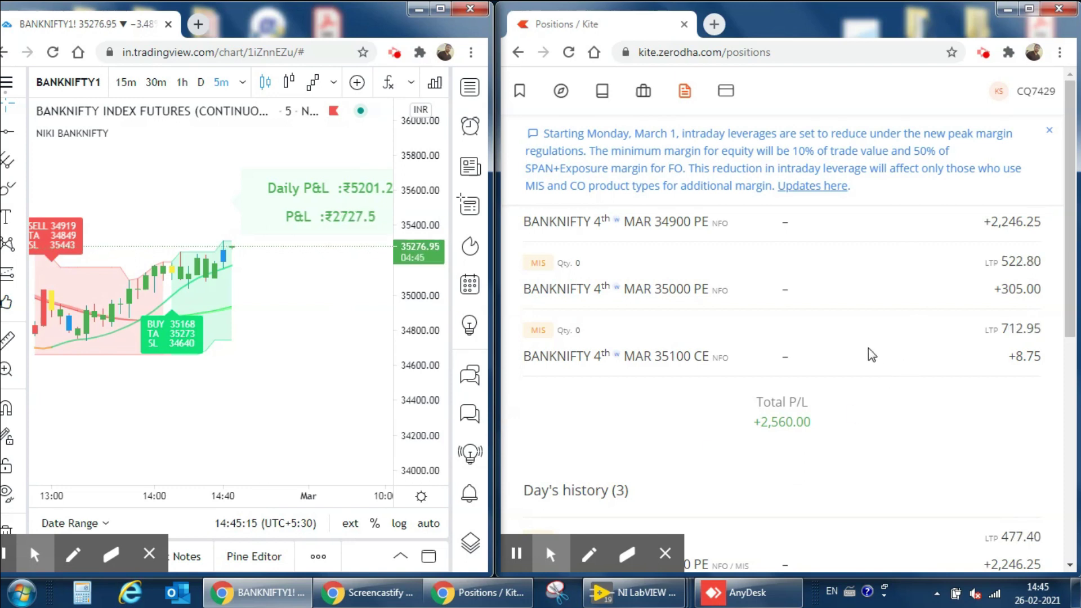
scroll(872, 354, "down", 3)
scroll(872, 354, "down", 3)
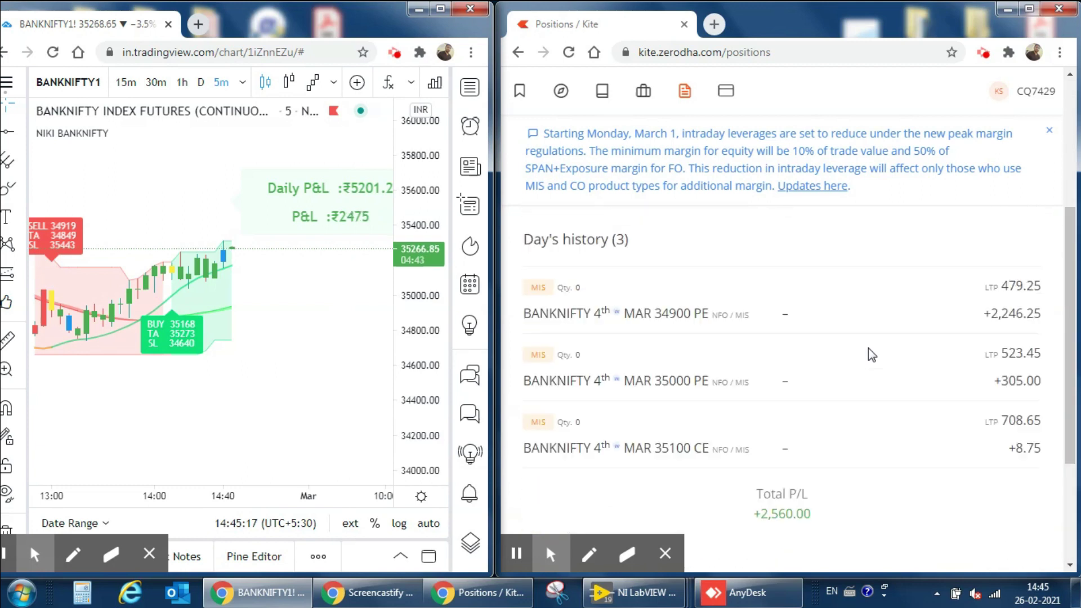
scroll(869, 353, "up", 6)
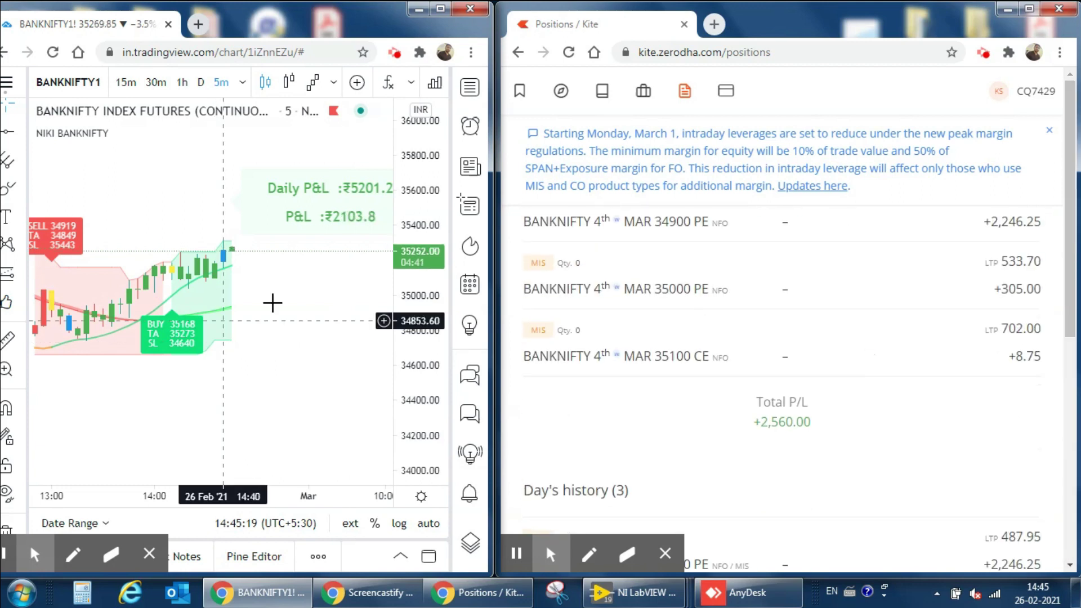
left_click(461, 139)
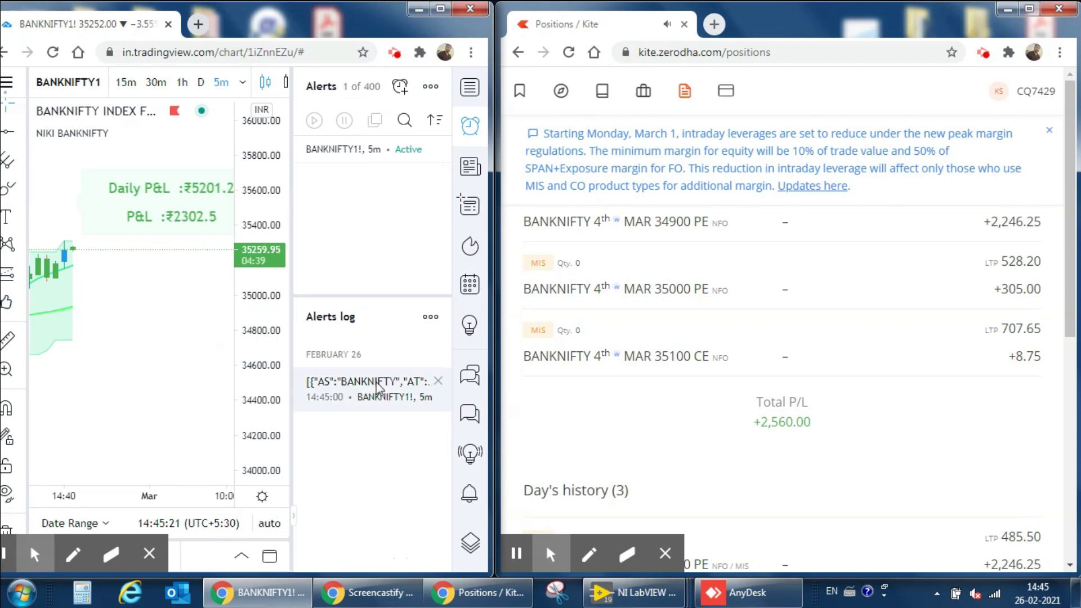